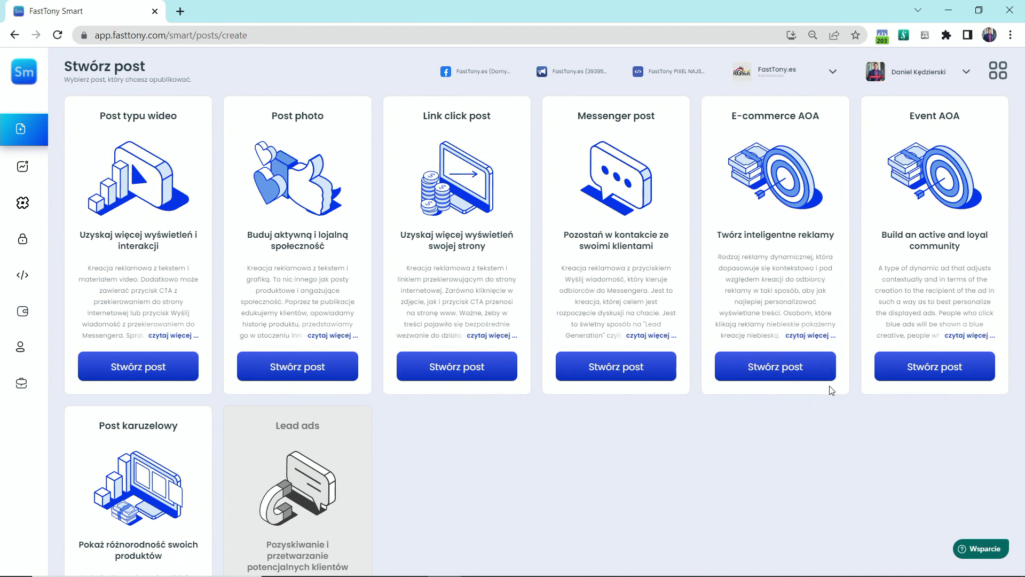
- Start a new E-commerce AOA post and enter "Nagłówek 1" as its first text
click(784, 373)
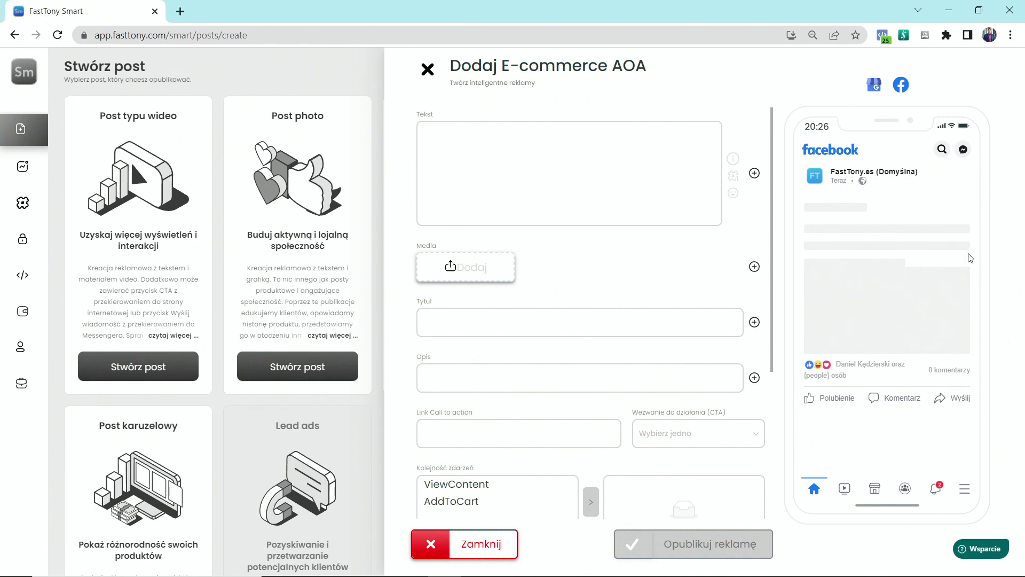
click(610, 193)
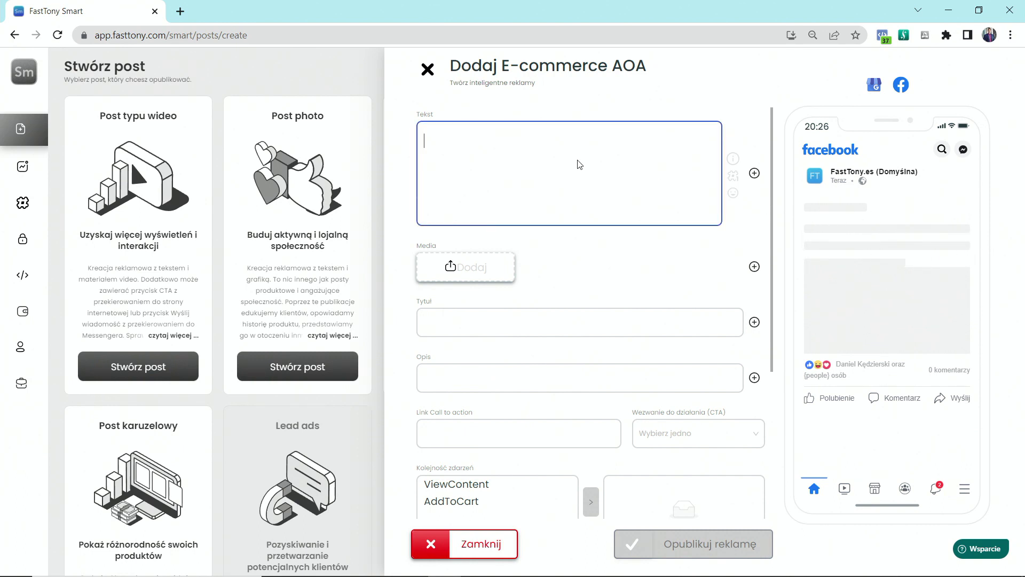
text(Nagłówek 1)
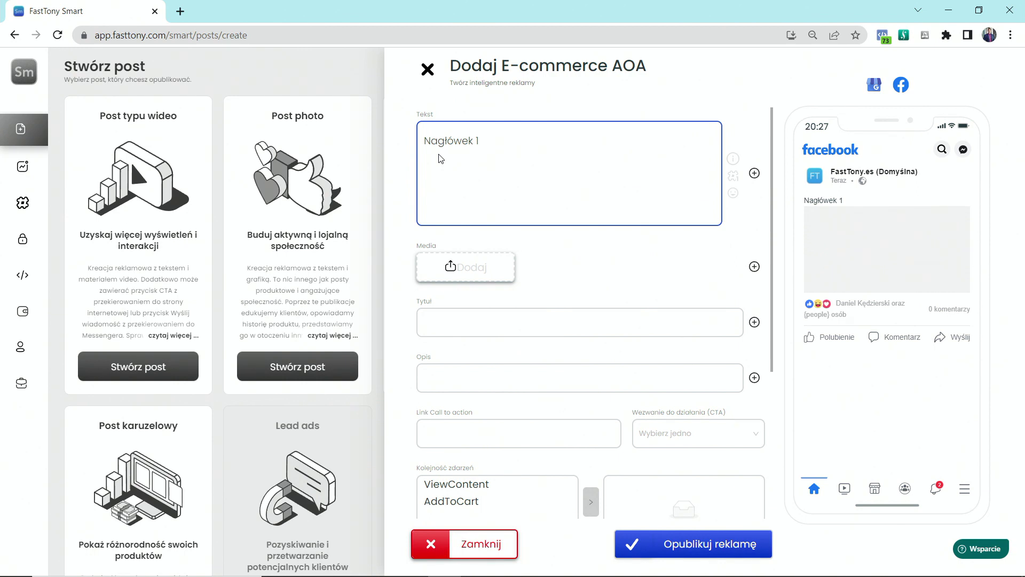
- Add four more text variant fields beneath the first text of the ad
click(755, 175)
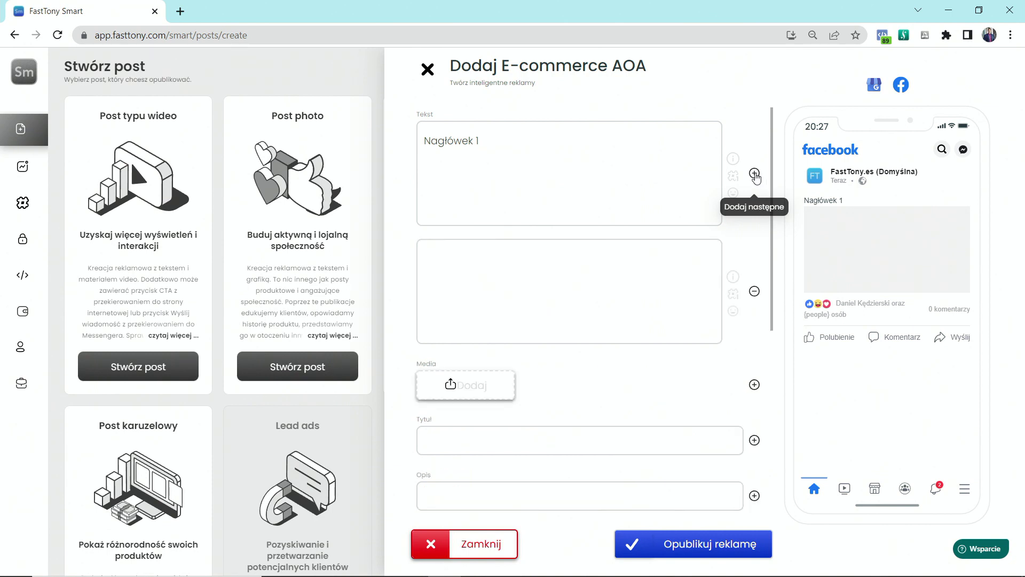
click(755, 175)
click(755, 175)
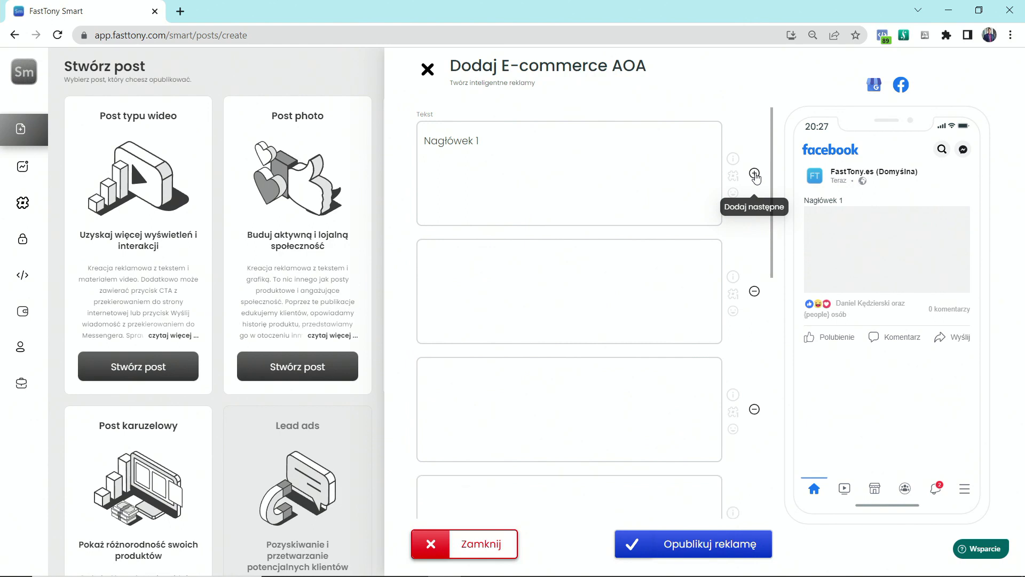
click(755, 175)
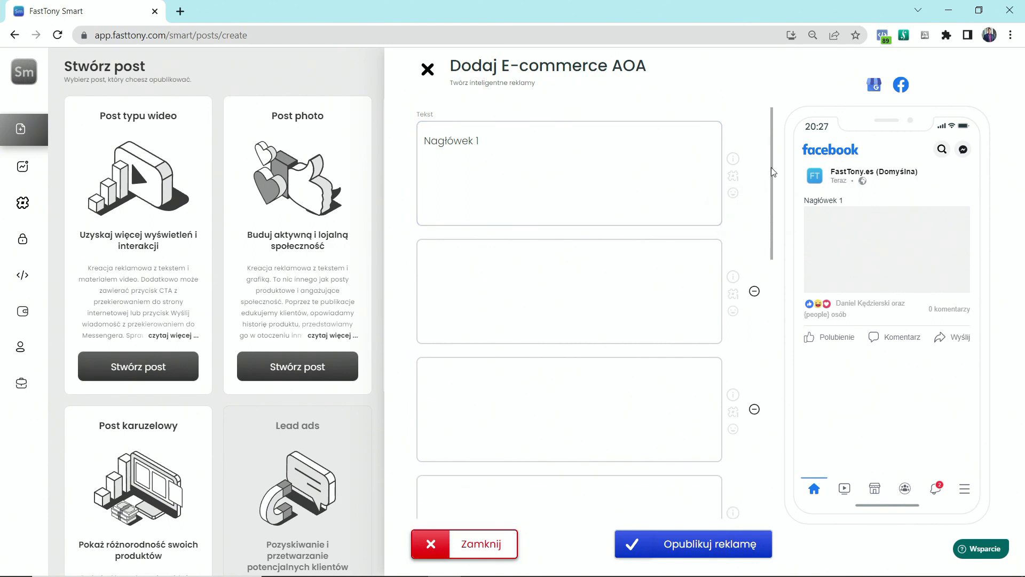
scroll(732, 256, down, 3)
click(690, 265)
scroll(681, 347, up, 5)
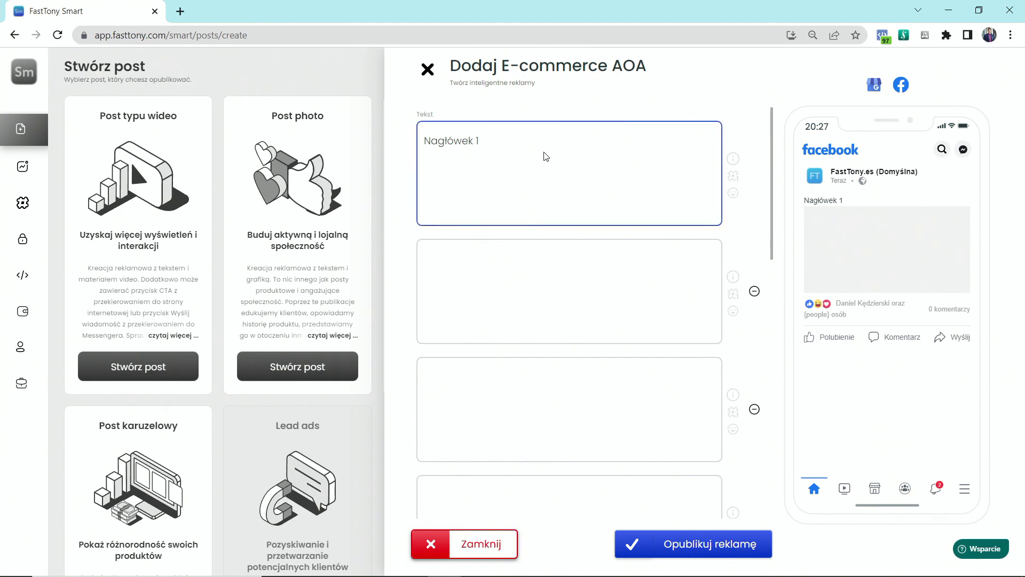
- Copy "Nagłówek 1" from the first text field into the four added text fields
triple_click(428, 141)
key(ctrl+c)
click(473, 263)
key(ctrl+v)
click(496, 377)
key(ctrl+v)
scroll(503, 405, down, 2)
click(502, 423)
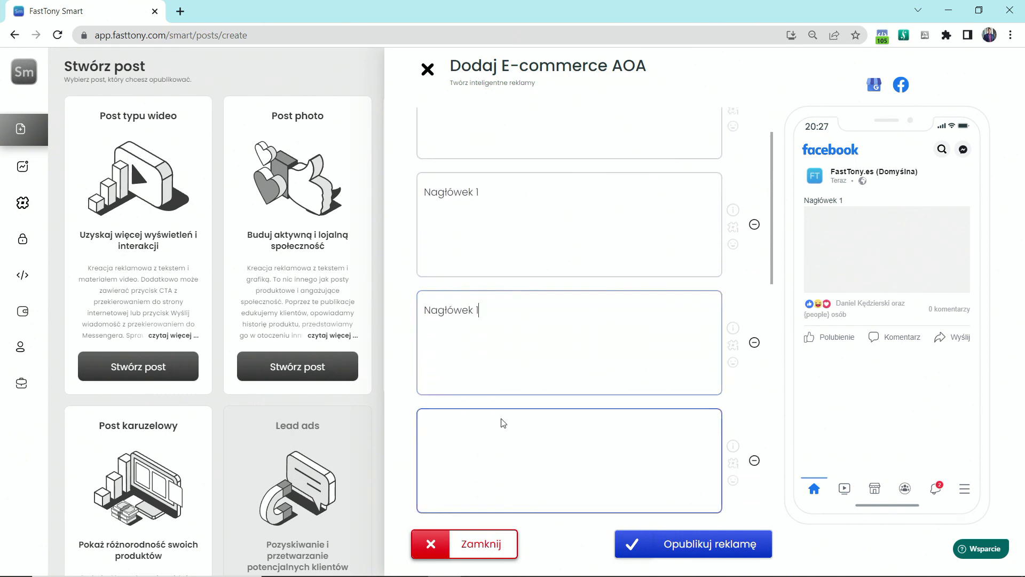
scroll(503, 427, down, 1)
key(ctrl+v)
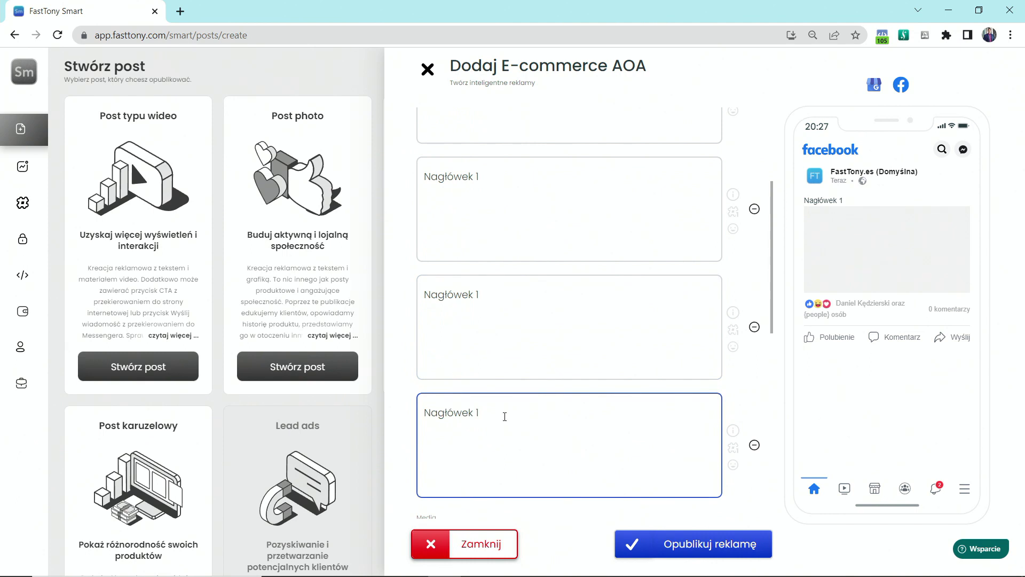
- Renumber the four copied texts so they read "Nagłówek 2", "Nagłówek 3", "Nagłówek 4" and "Nagłówek 5"
key(BackSpace)
text(5)
click(481, 334)
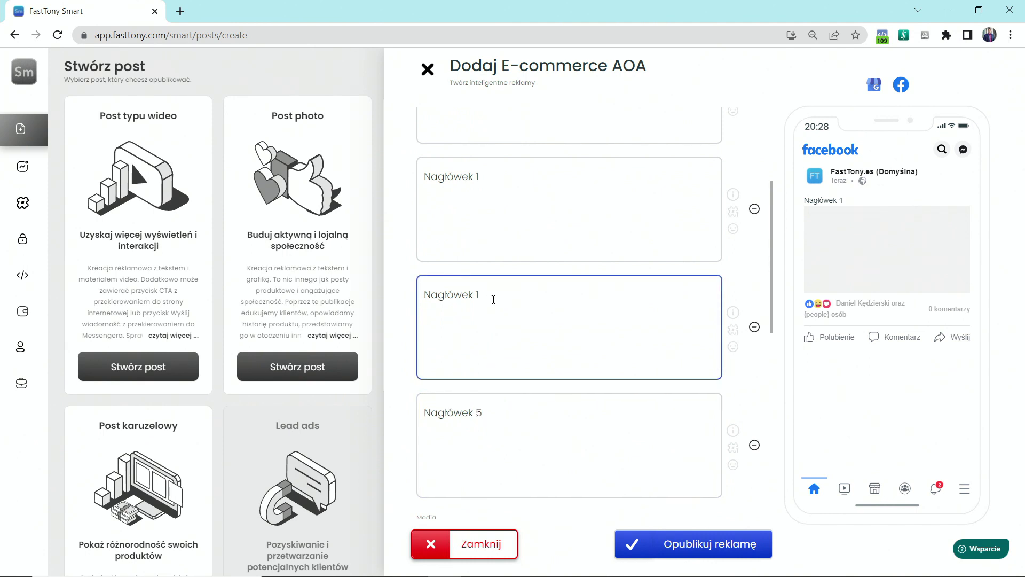
text(4)
click(485, 206)
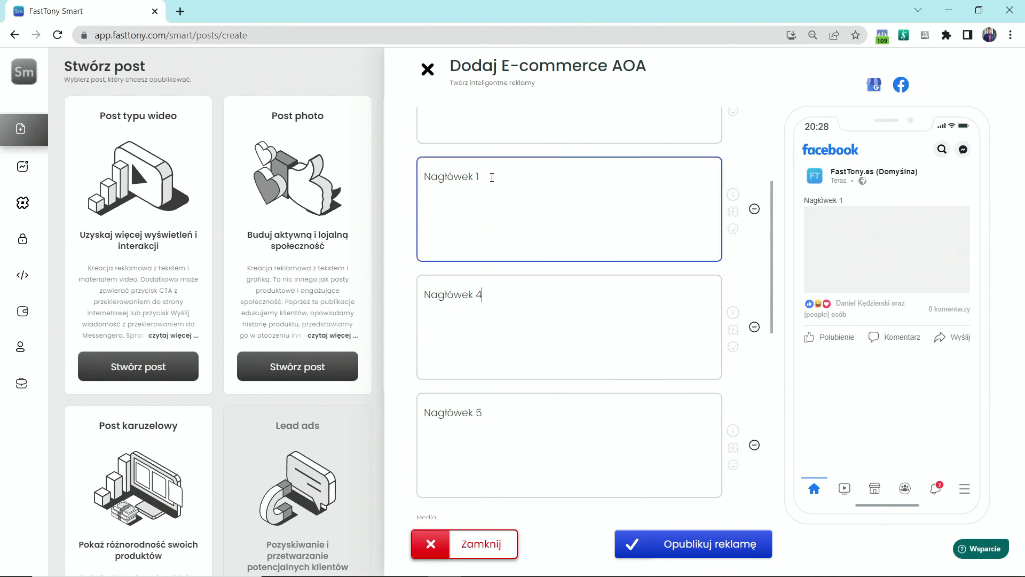
key(BackSpace)
text(3)
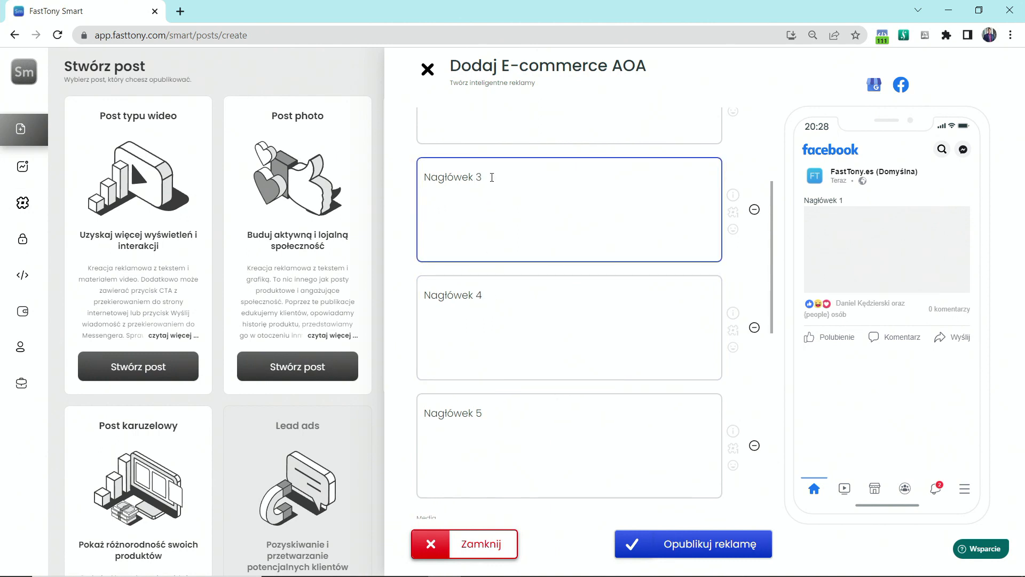
click(492, 191)
text(2)
scroll(494, 194, up, 2)
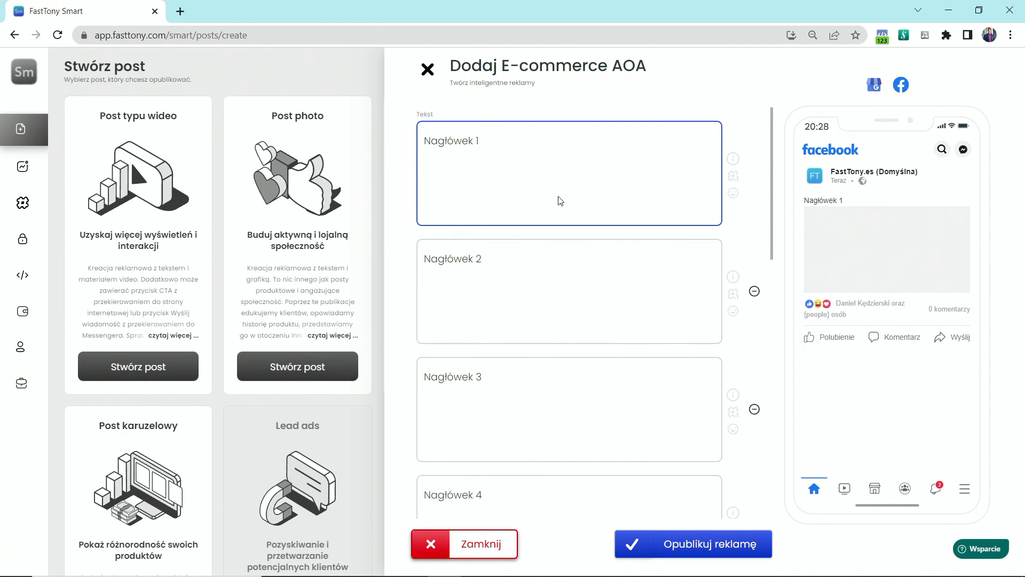
click(551, 245)
scroll(550, 246, down, 3)
click(552, 247)
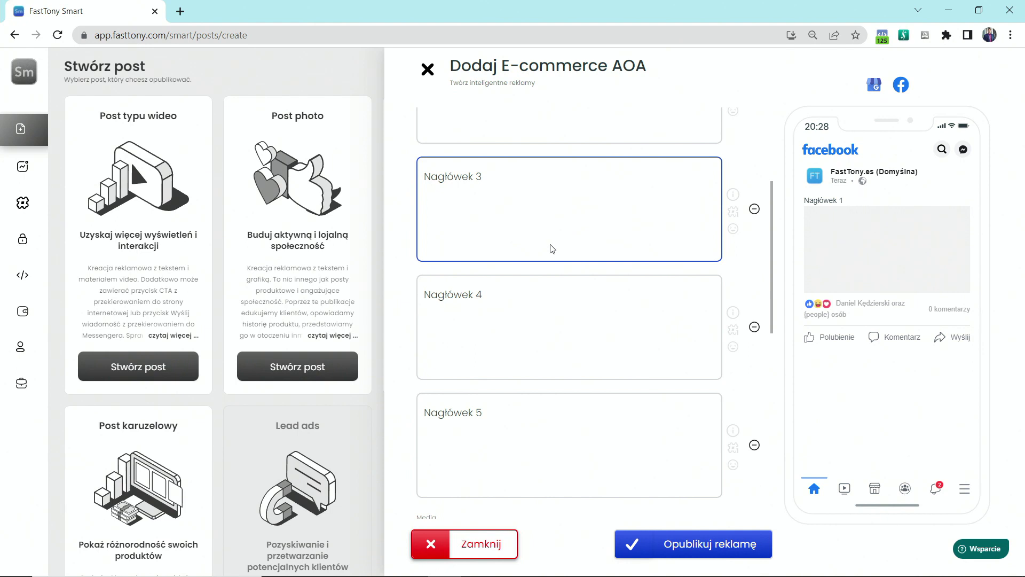
scroll(552, 248, up, 2)
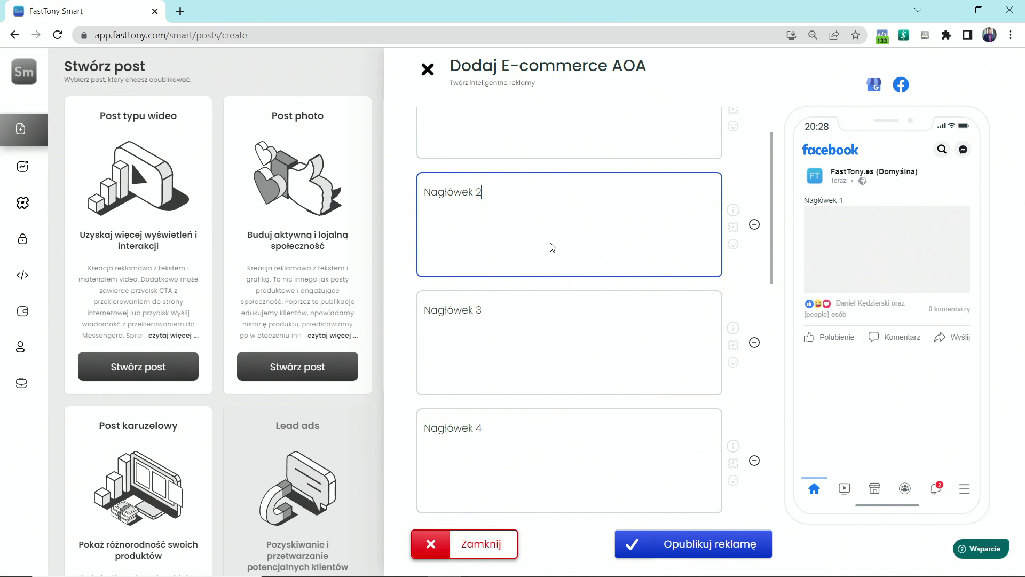
scroll(552, 247, up, 1)
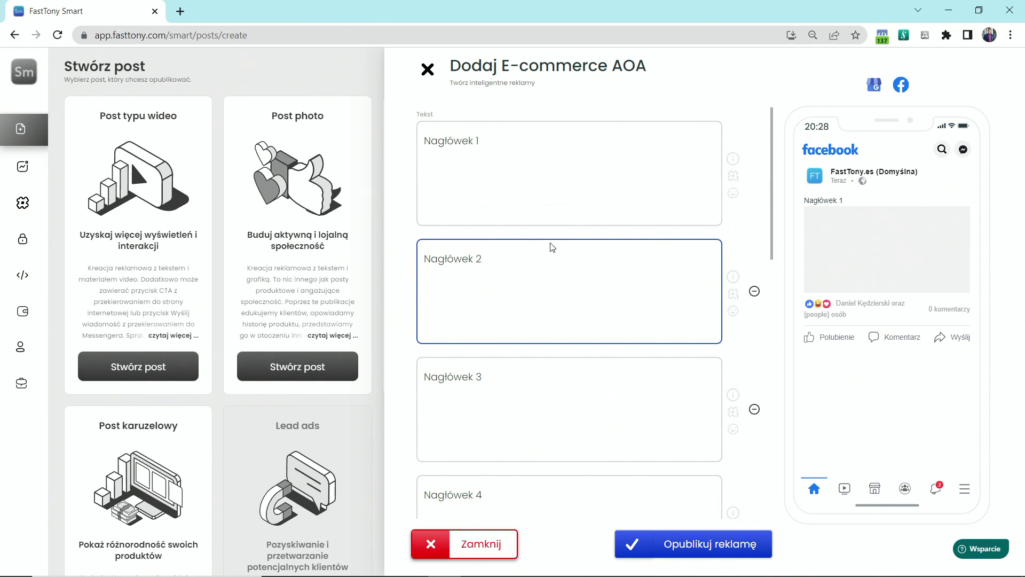
- Add nine more upload slots to the Media section for a total of ten
scroll(552, 246, down, 7)
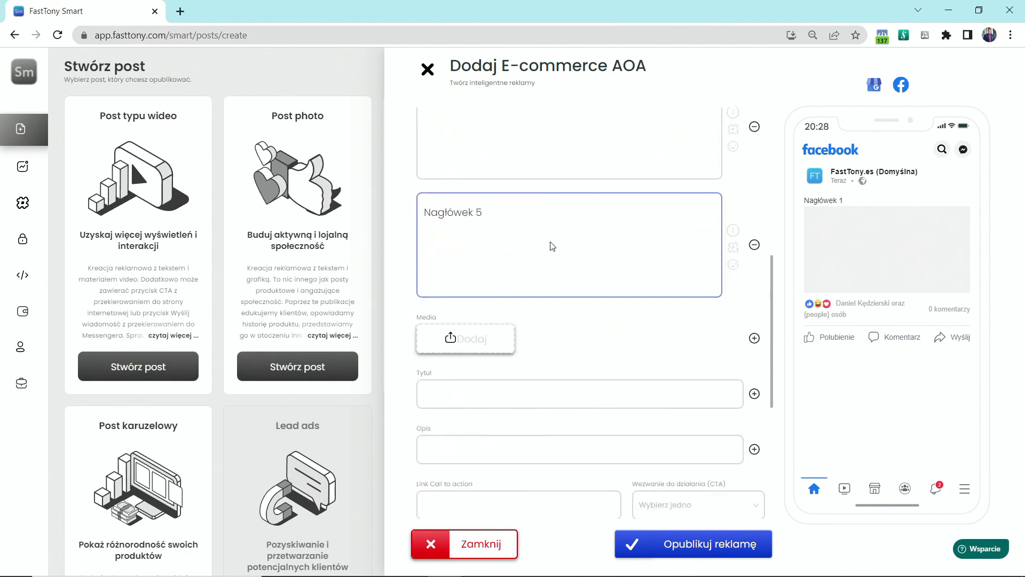
scroll(552, 246, down, 1)
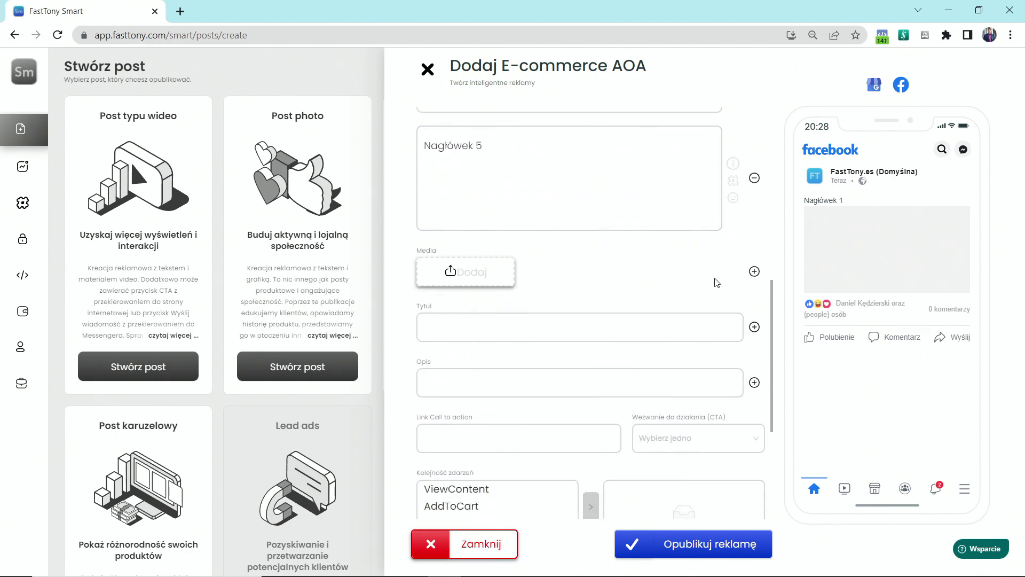
double_click(754, 271)
double_click(754, 271)
double_click(754, 271)
scroll(668, 283, down, 1)
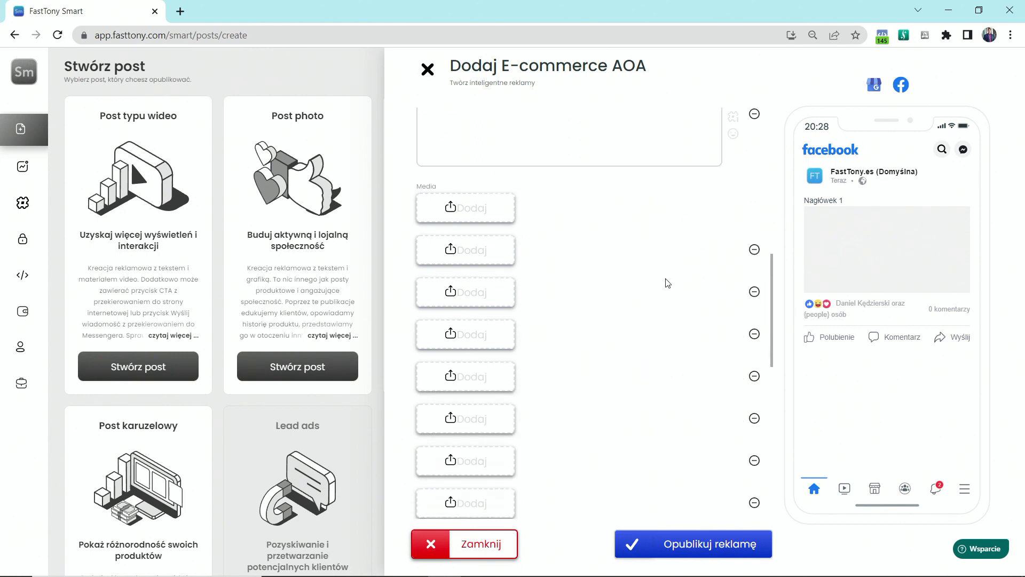
scroll(667, 283, down, 2)
scroll(667, 283, up, 1)
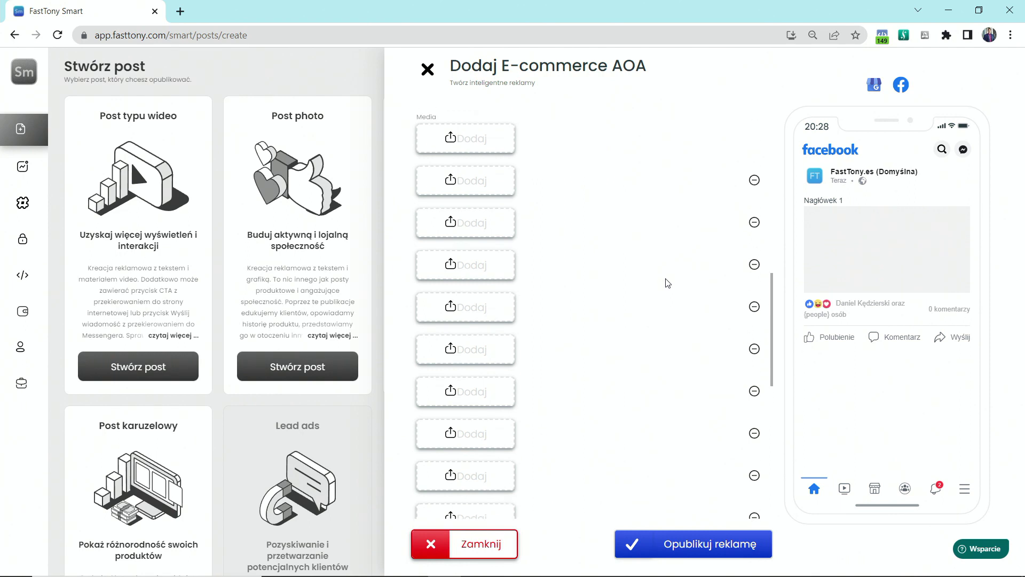
scroll(667, 283, up, 2)
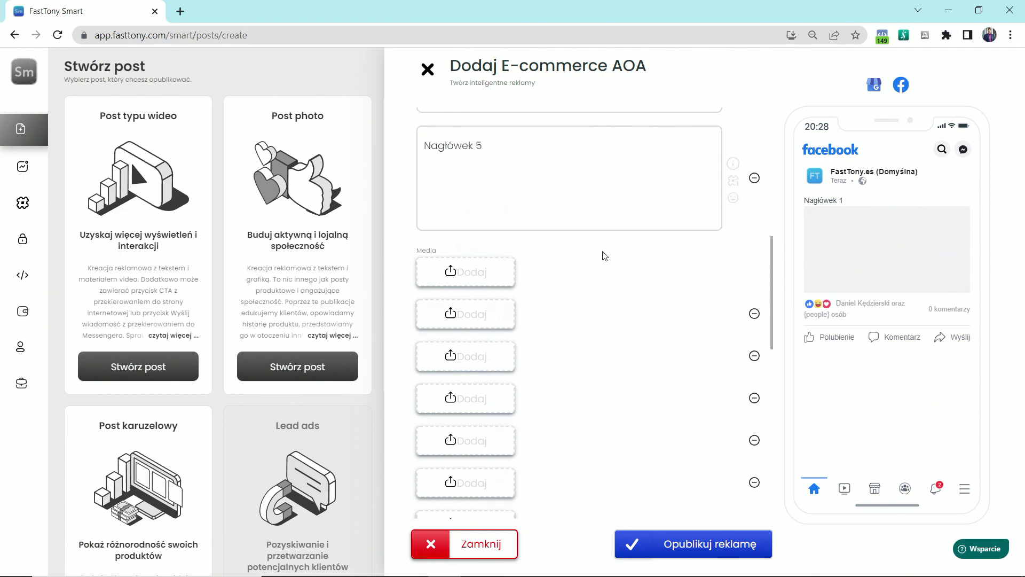
- Upload fasttony_ads_blog_co_mi_da_fasttony_jak_go_kupię2a and the matching 2b image into the first two media slots, accepting the 1:1 crop for each
click(486, 273)
click(481, 110)
double_click(482, 109)
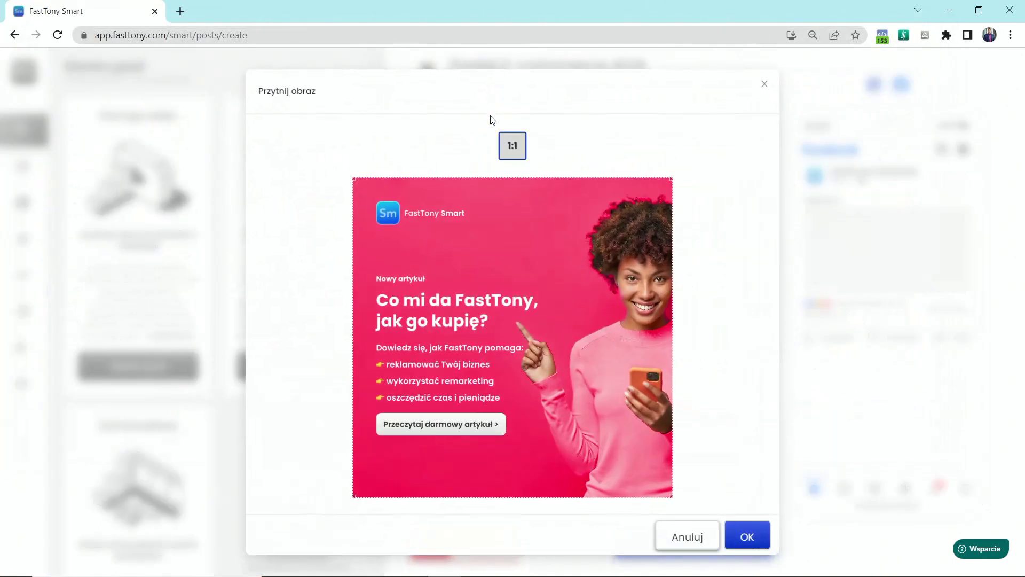
click(751, 532)
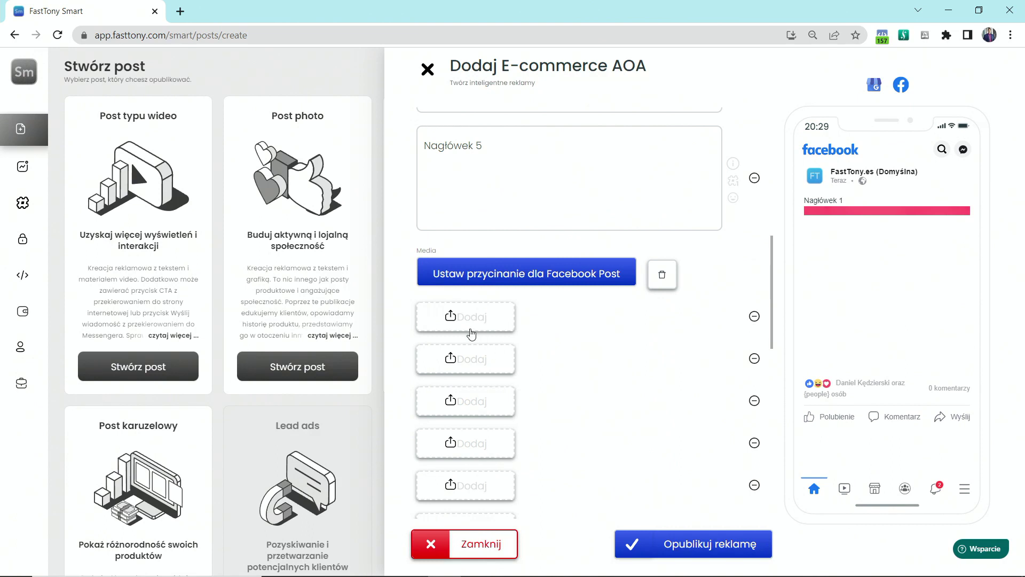
click(468, 324)
click(532, 134)
double_click(531, 130)
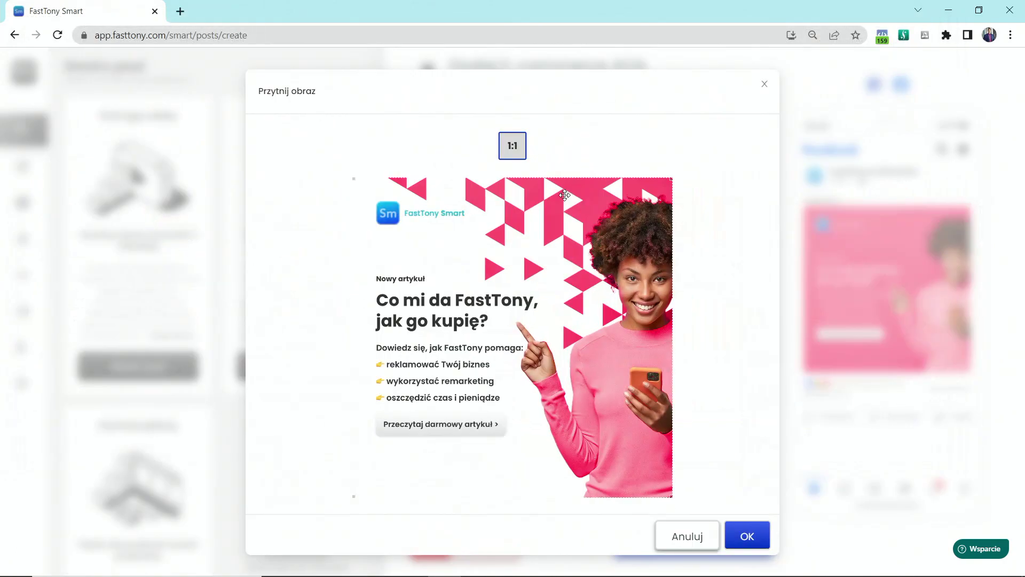
click(738, 533)
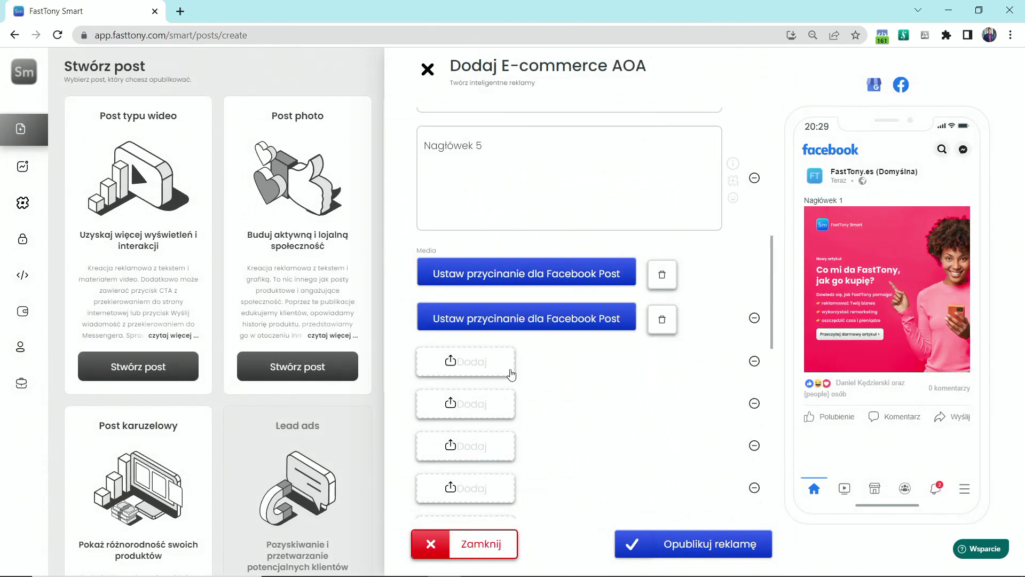
- Upload fasttony_ads_blog_jaka_reklama_jest_najskuteczniejsza3b and the matching 4a image into the third and fourth media slots with the 1:1 crop
click(504, 369)
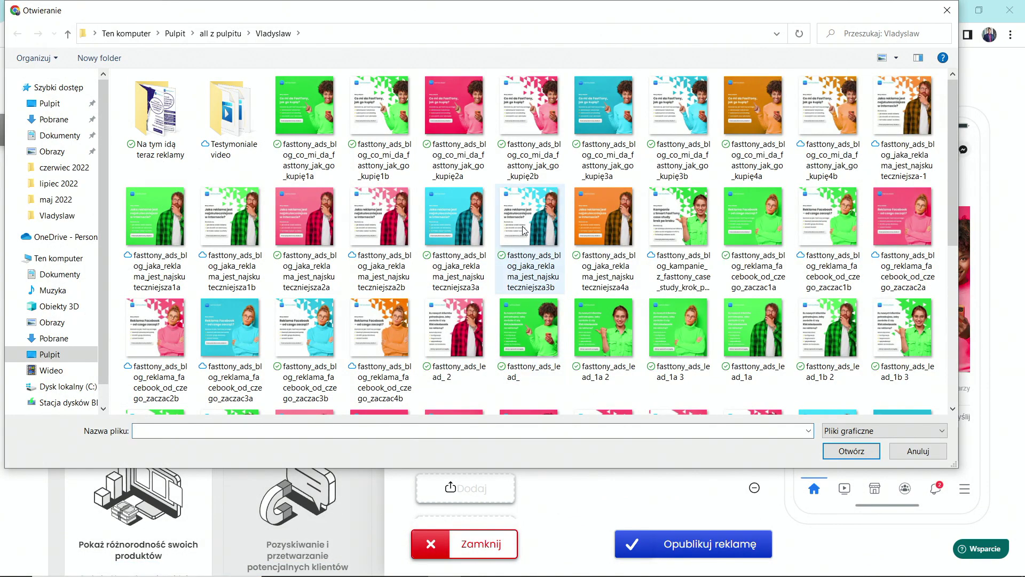
double_click(522, 226)
click(743, 536)
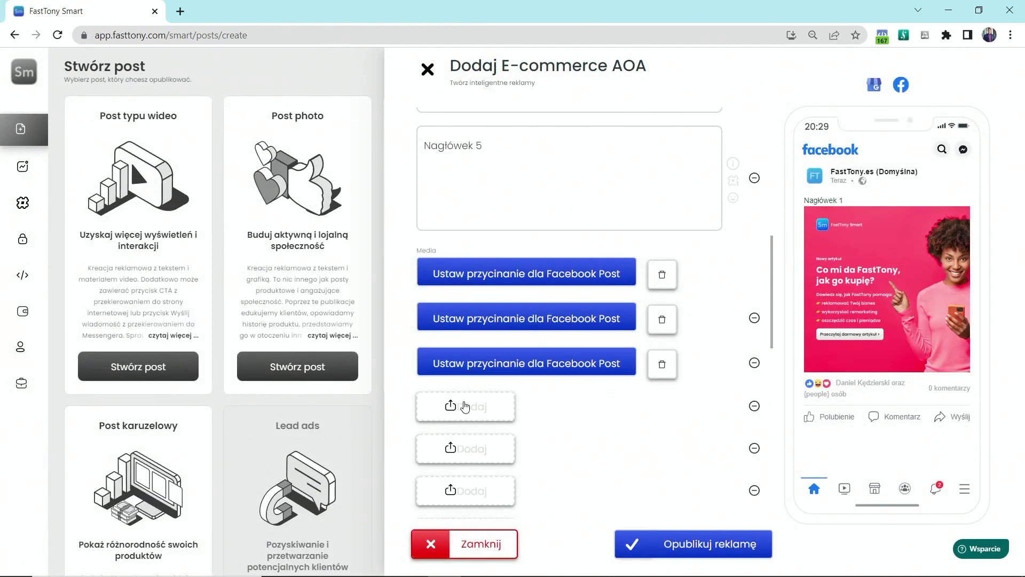
click(463, 404)
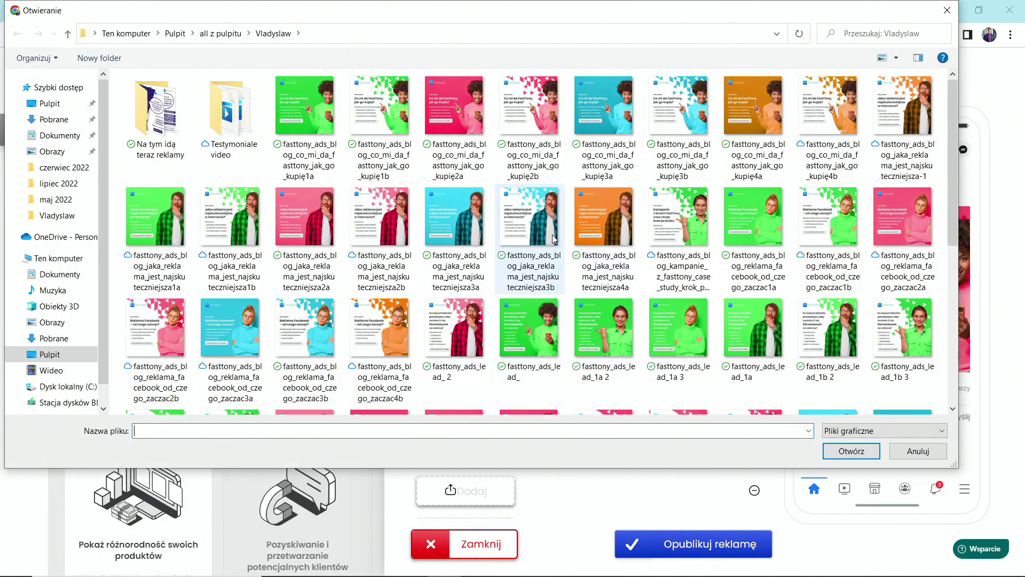
double_click(603, 219)
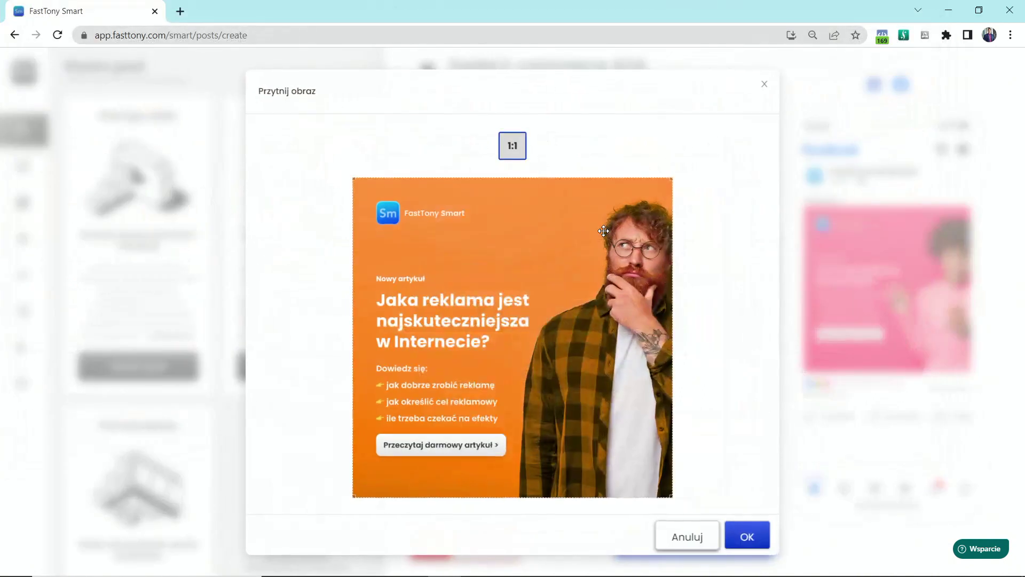
click(748, 534)
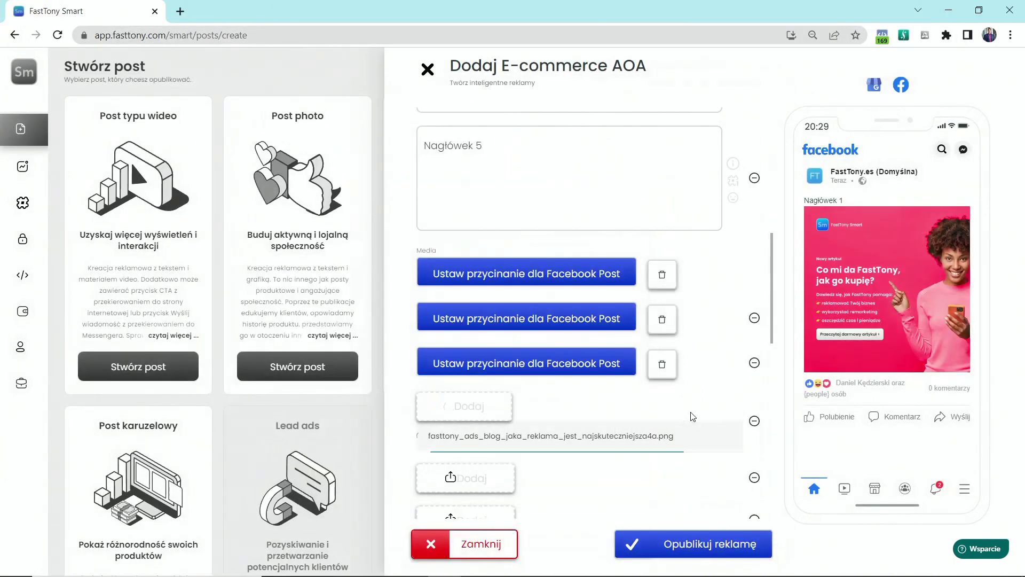
- Upload fasttony_ads_blog_reklama_facebook_od_czego_zaczac1a into the fifth media slot and accept the 1:1 crop
click(502, 454)
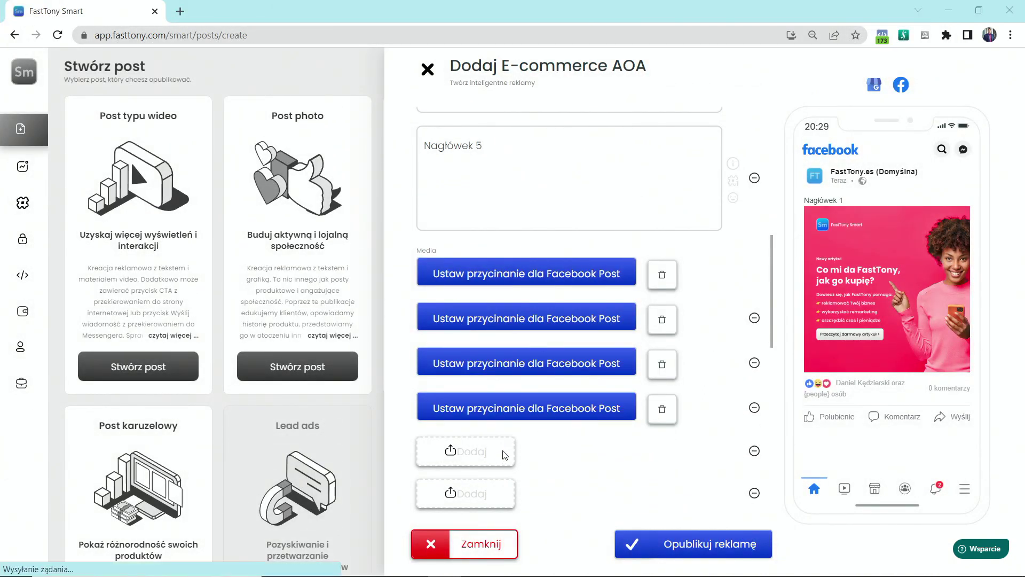
double_click(739, 231)
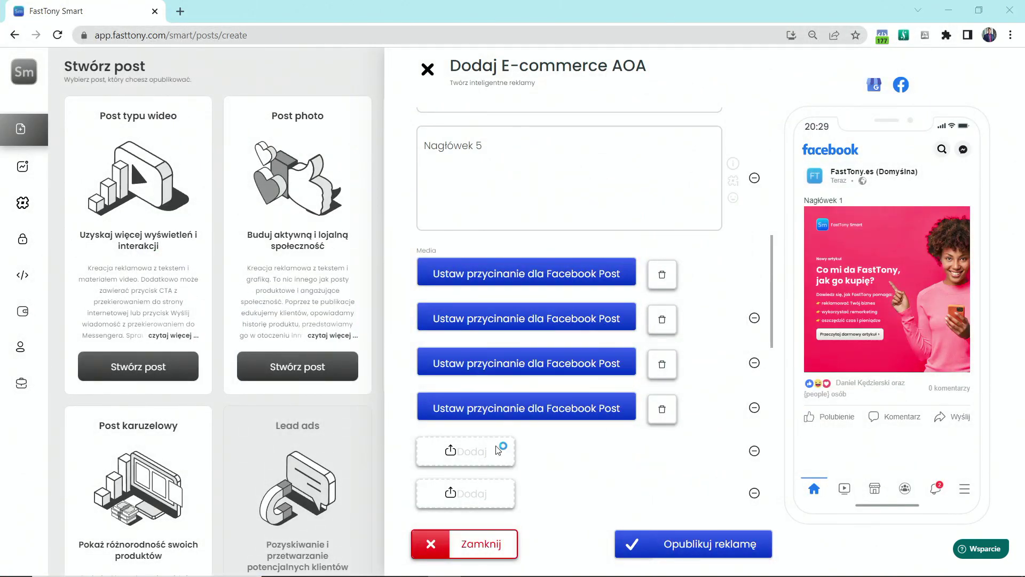
click(498, 449)
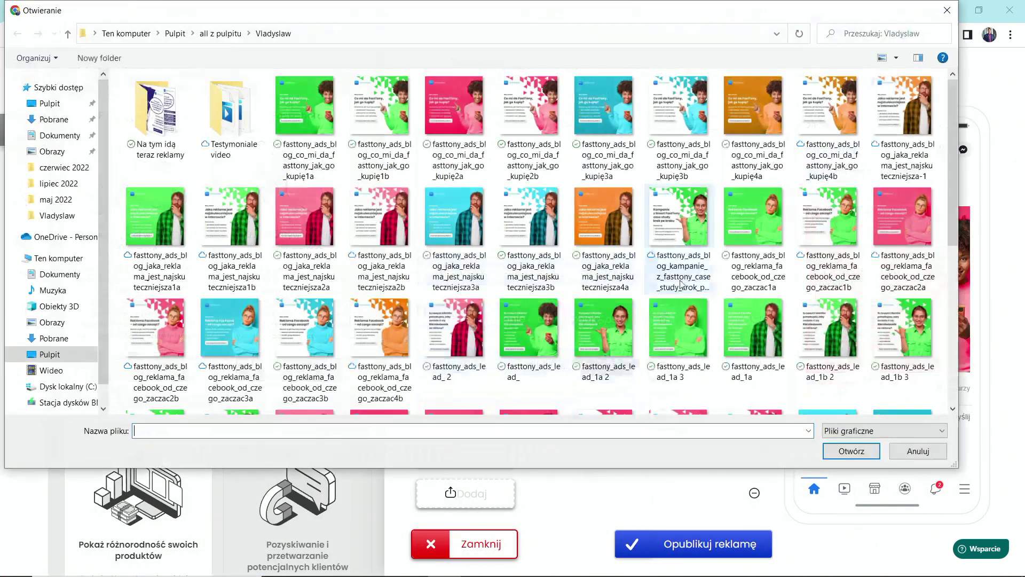
double_click(745, 229)
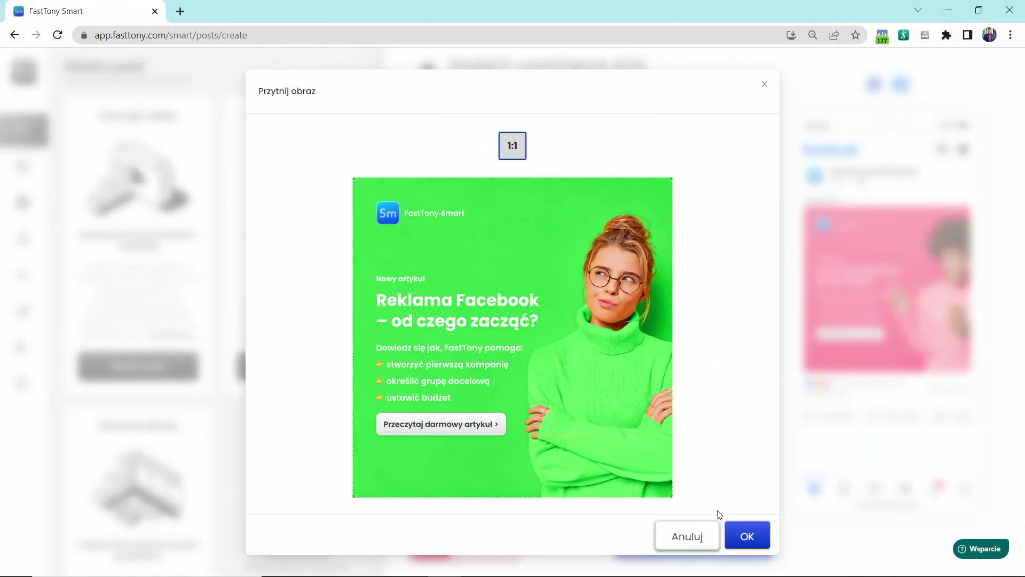
click(738, 529)
scroll(694, 375, down, 3)
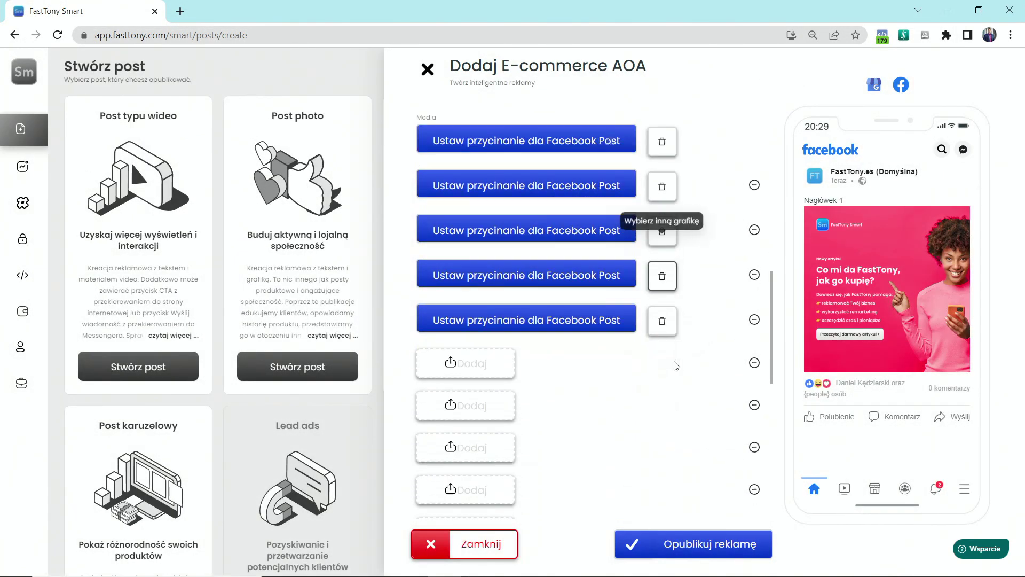
- Upload fasttony_ads_blog_reklama_facebook_od_czego_zaczac1b and the matching 2a image into the sixth and seventh media slots with the 1:1 crop
click(507, 365)
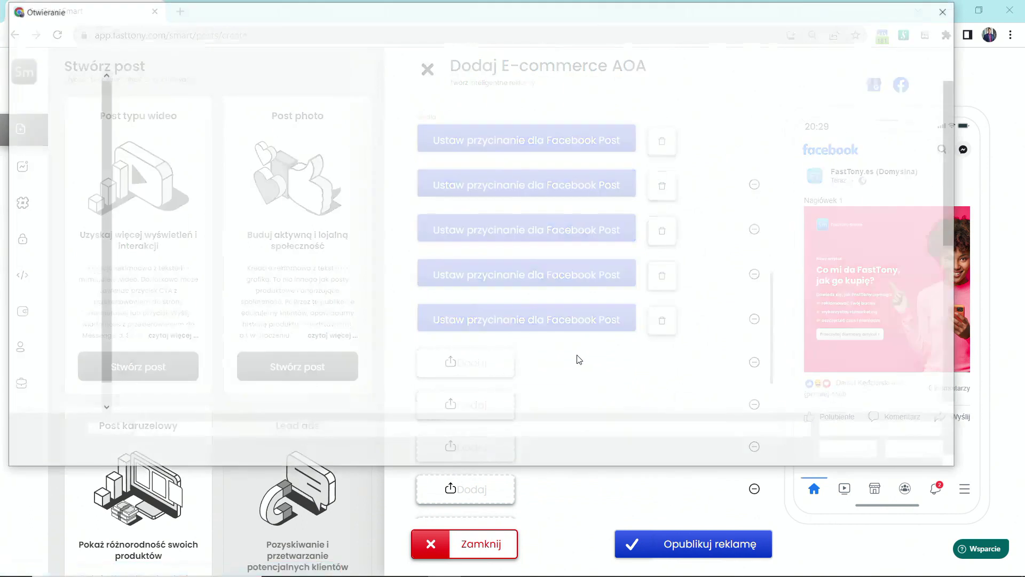
double_click(825, 228)
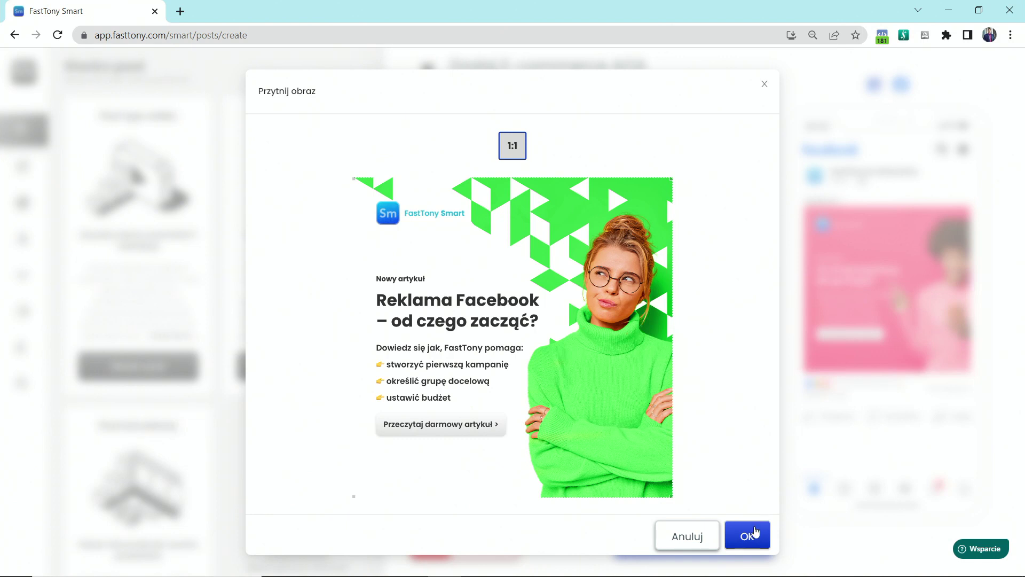
click(754, 530)
click(503, 415)
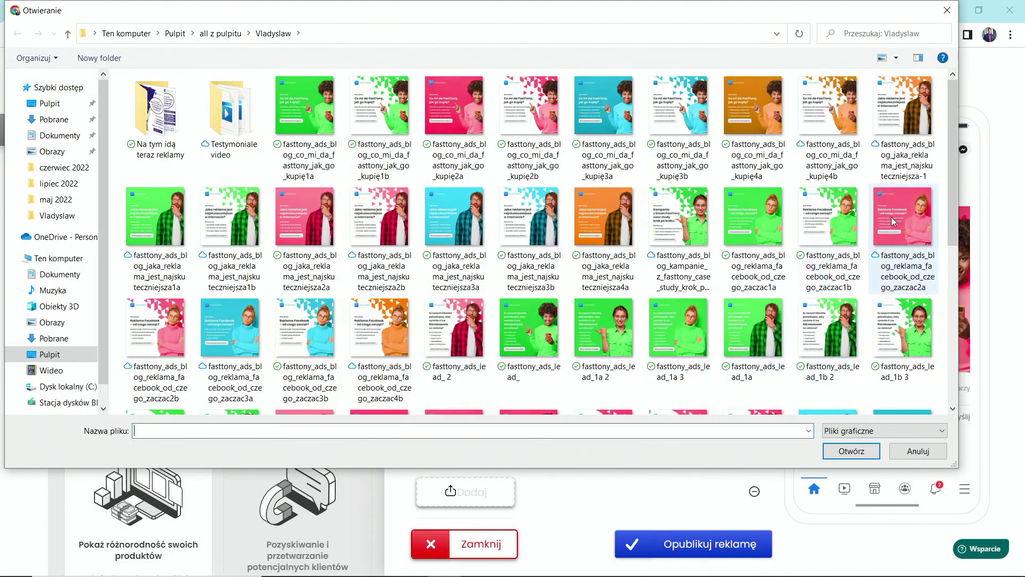
double_click(909, 212)
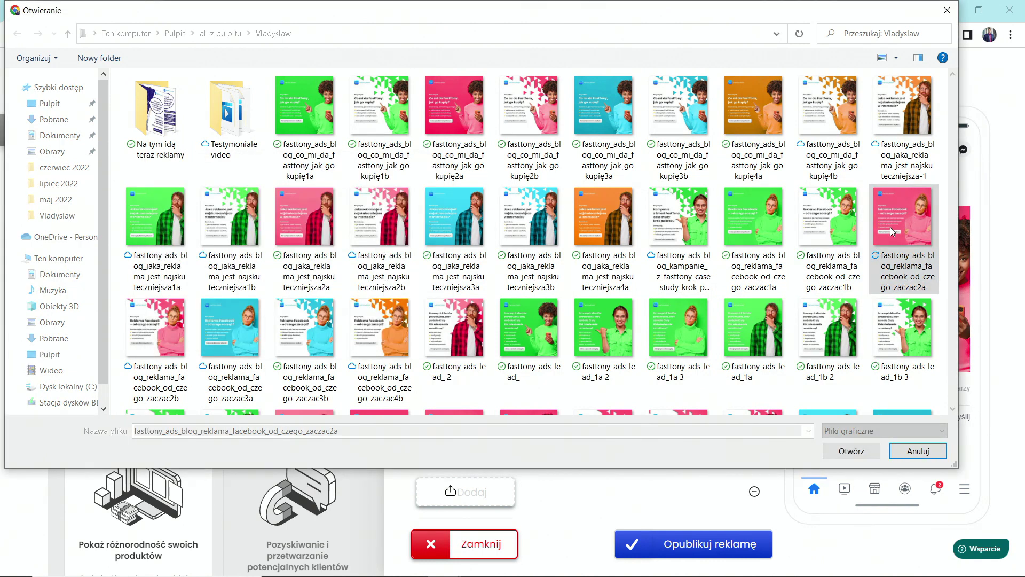
click(856, 454)
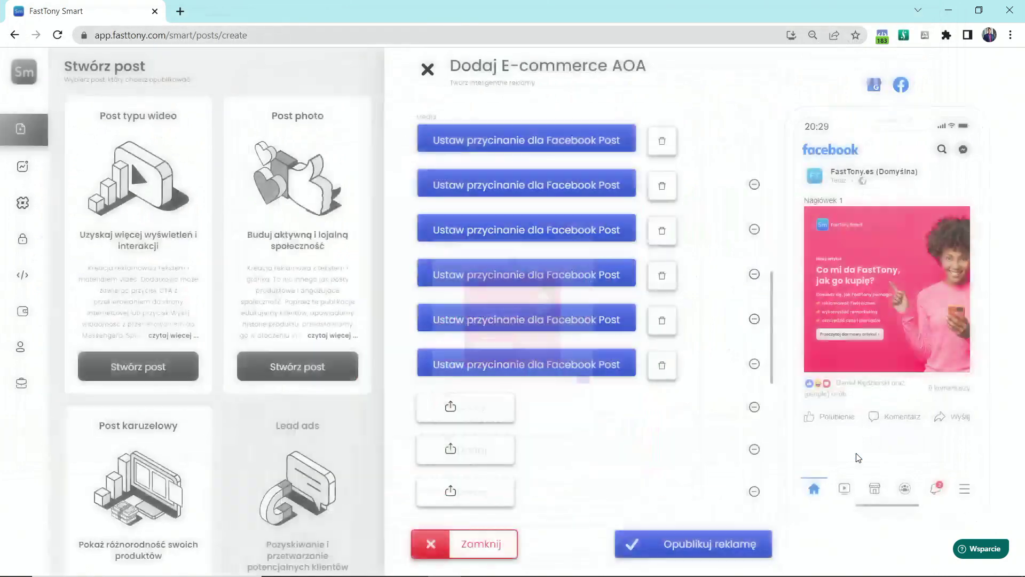
click(511, 408)
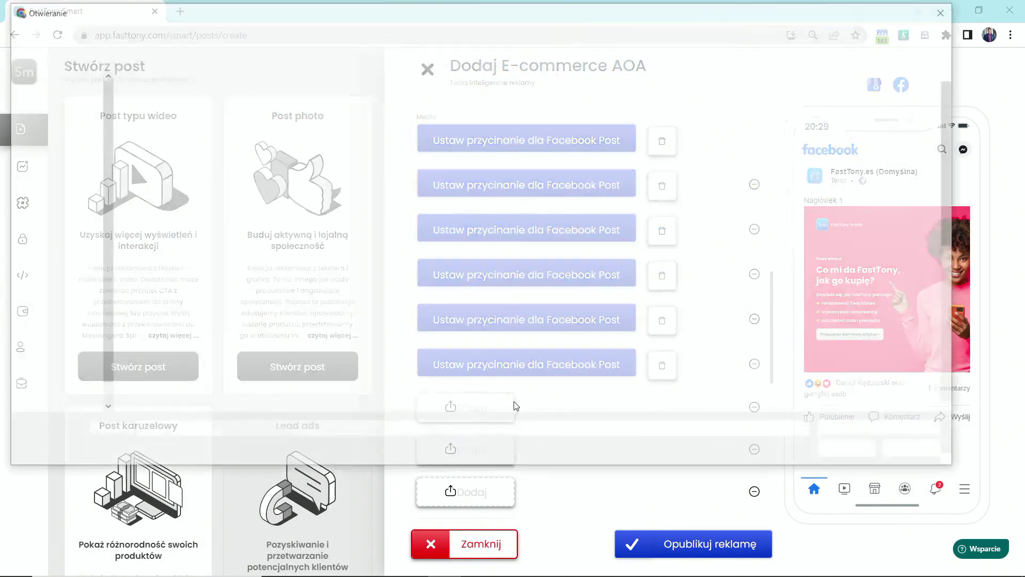
click(901, 241)
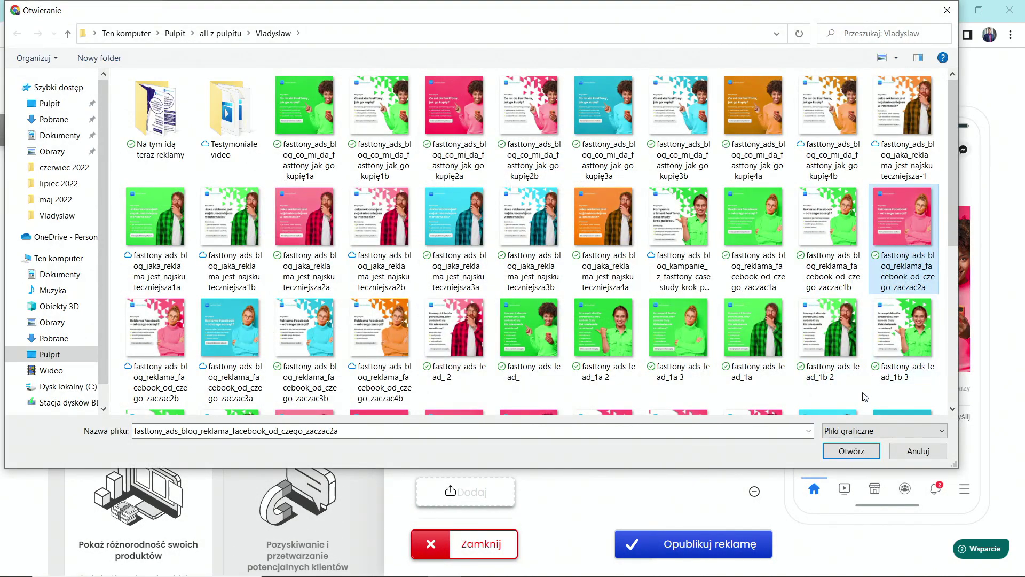
click(855, 453)
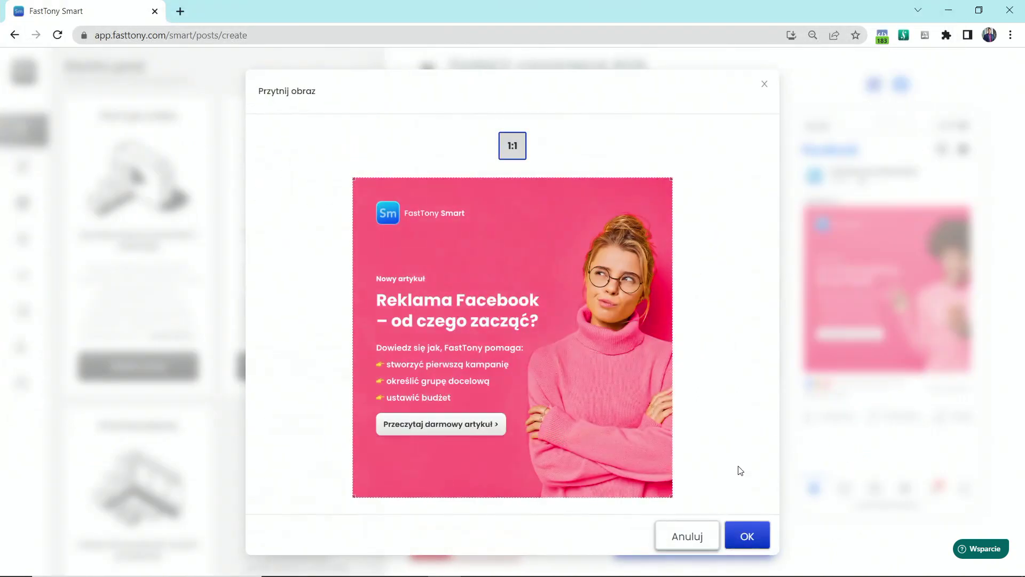
click(746, 534)
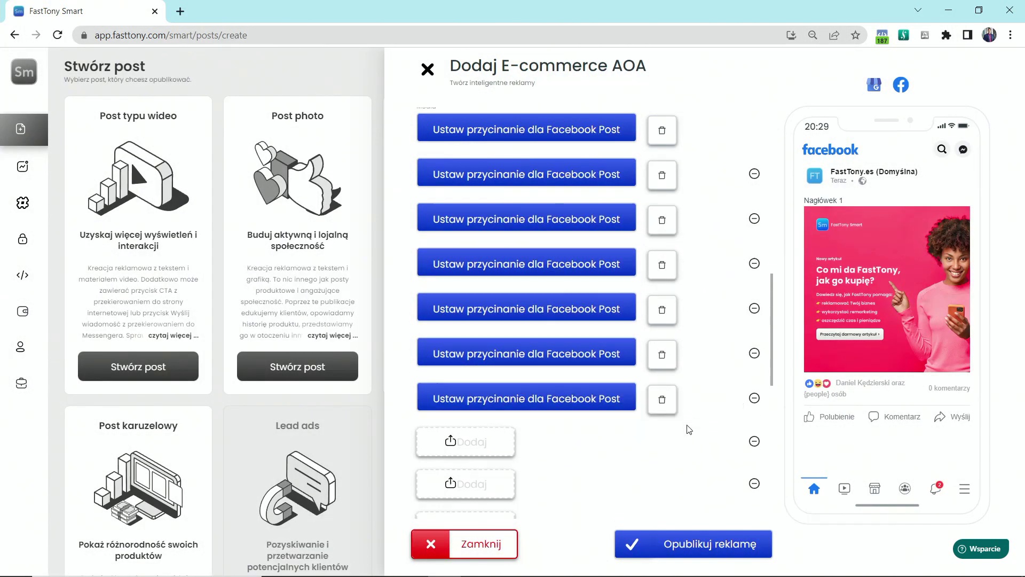
- Upload fasttony_ads_blog_reklama_facebook_od_czego_zaczac2b into the eighth media slot and accept the 1:1 crop
scroll(688, 428, down, 3)
click(500, 320)
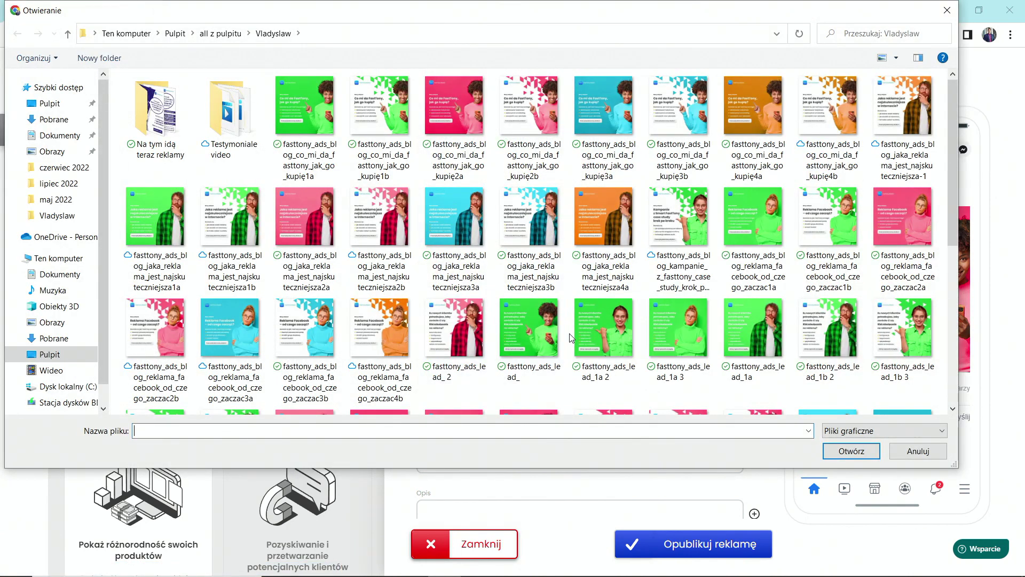
click(177, 330)
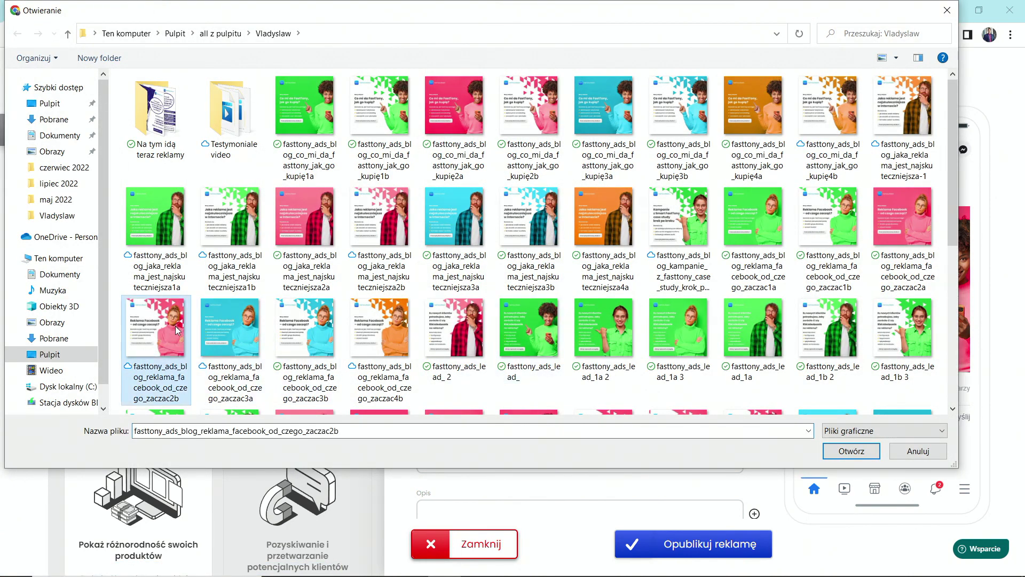
double_click(178, 330)
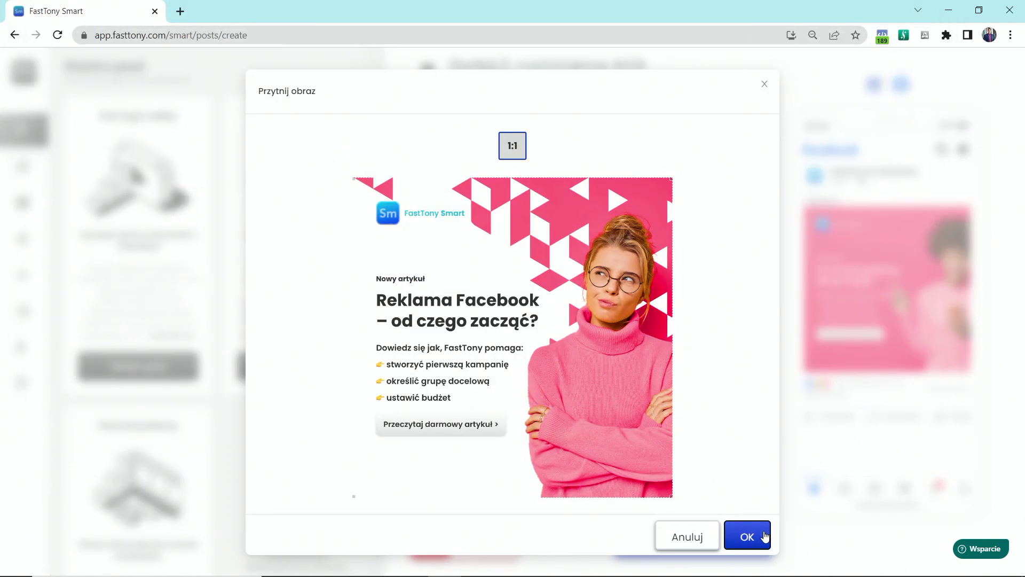
click(764, 535)
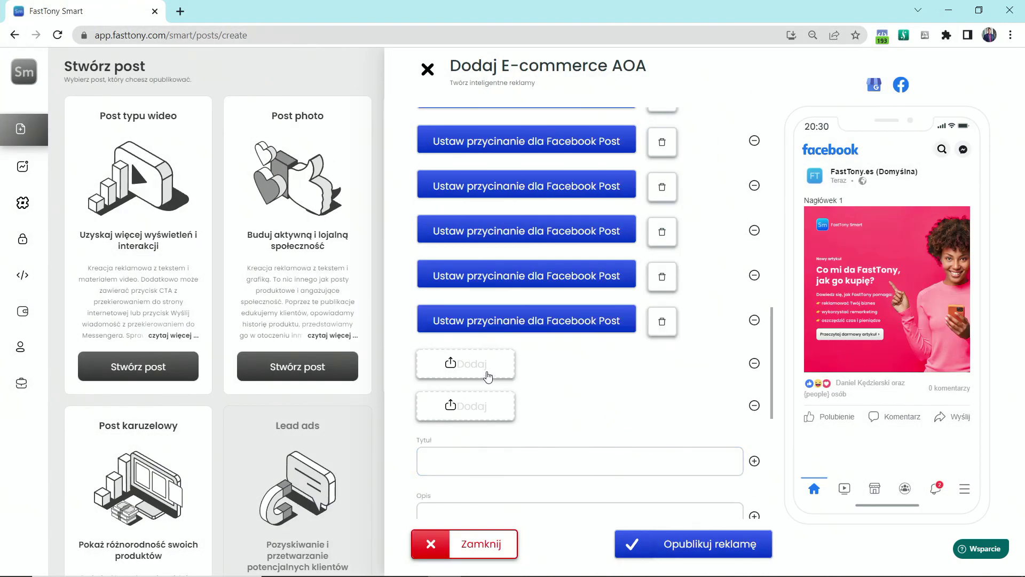
- Upload fasttony_ads_blog_reklama_facebook_od_czego_zaczac3a and the matching 4b image into the ninth and tenth media slots with the 1:1 crop
click(486, 370)
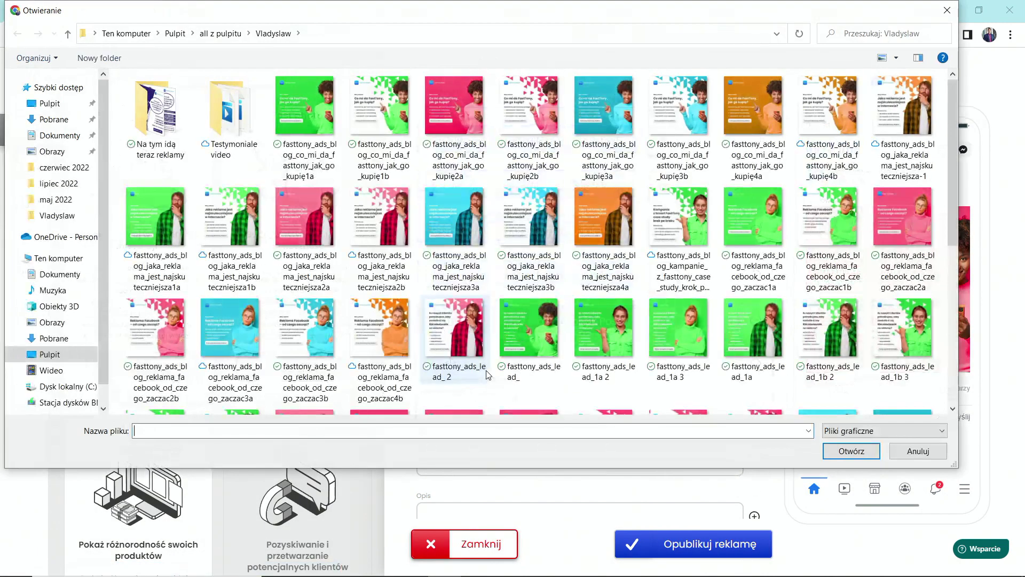
double_click(250, 343)
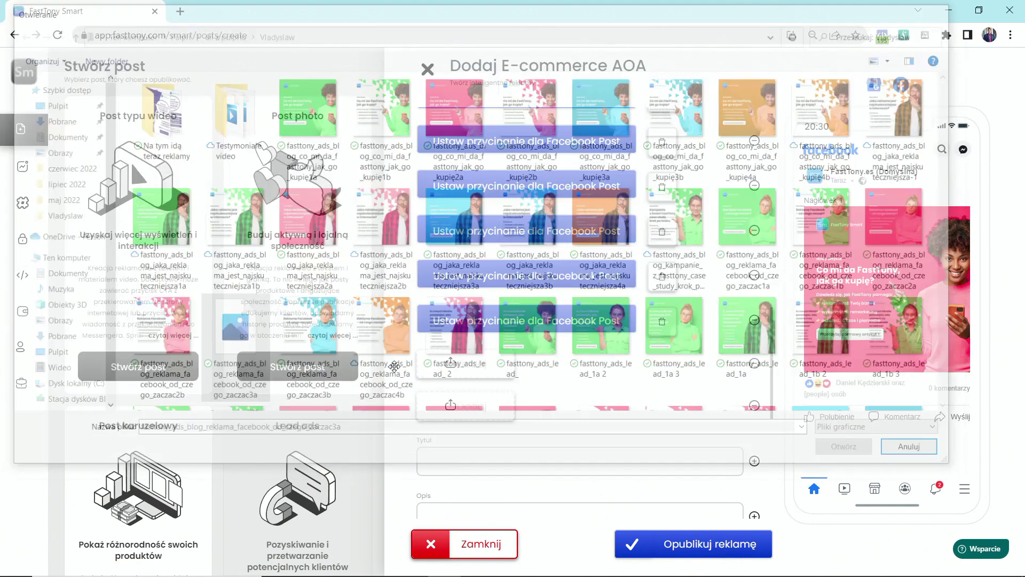
click(746, 535)
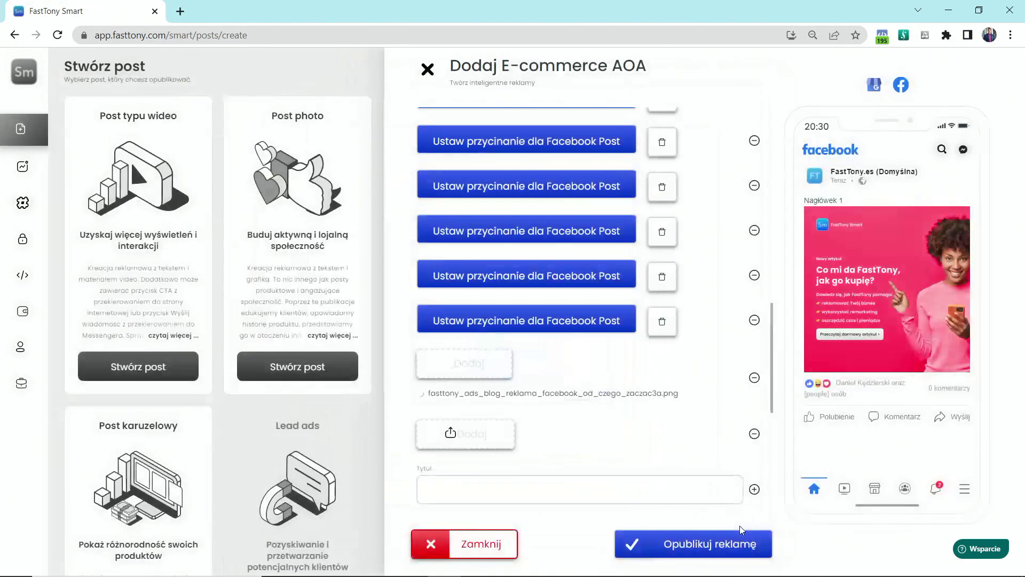
click(492, 406)
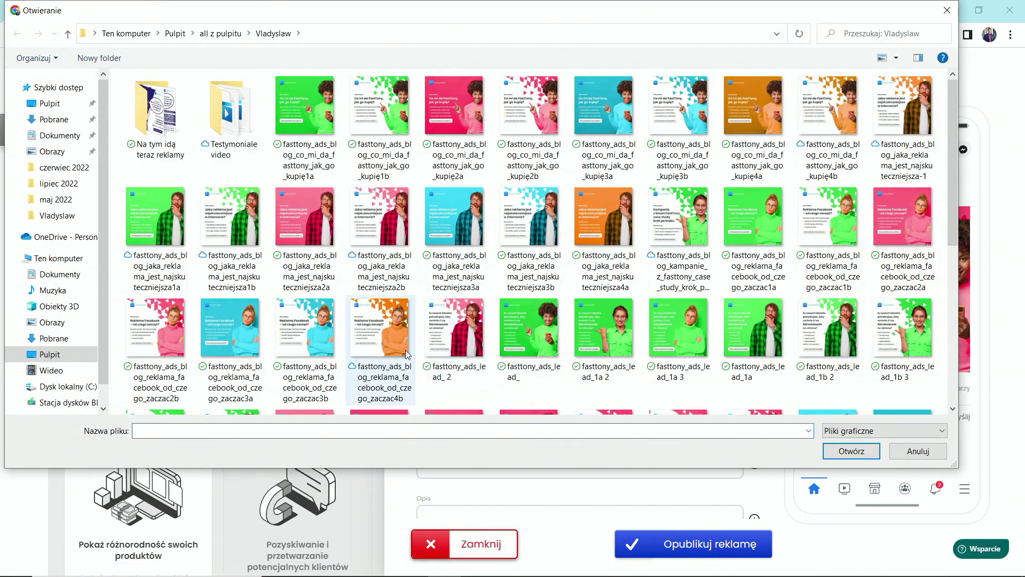
double_click(389, 340)
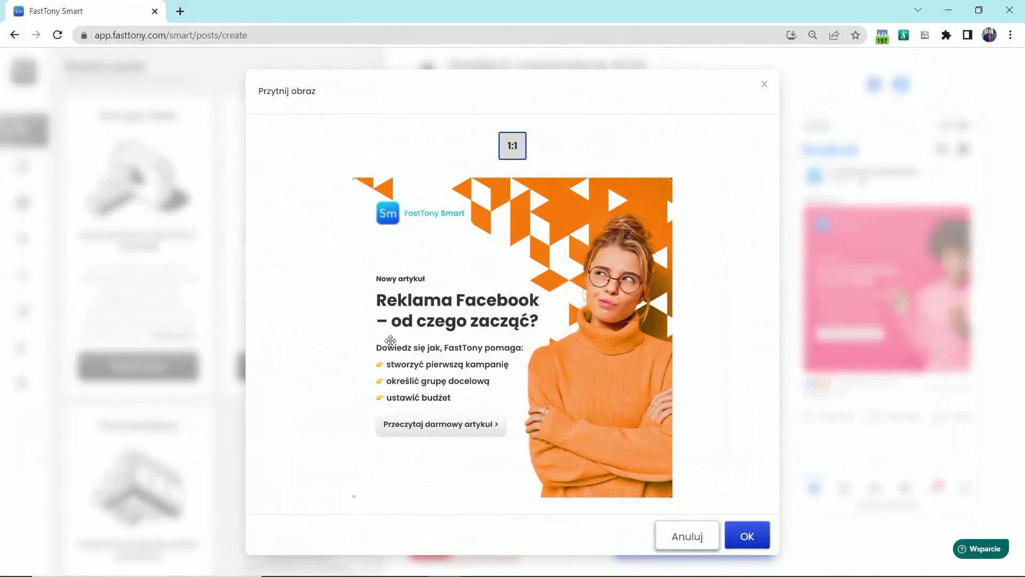
click(747, 536)
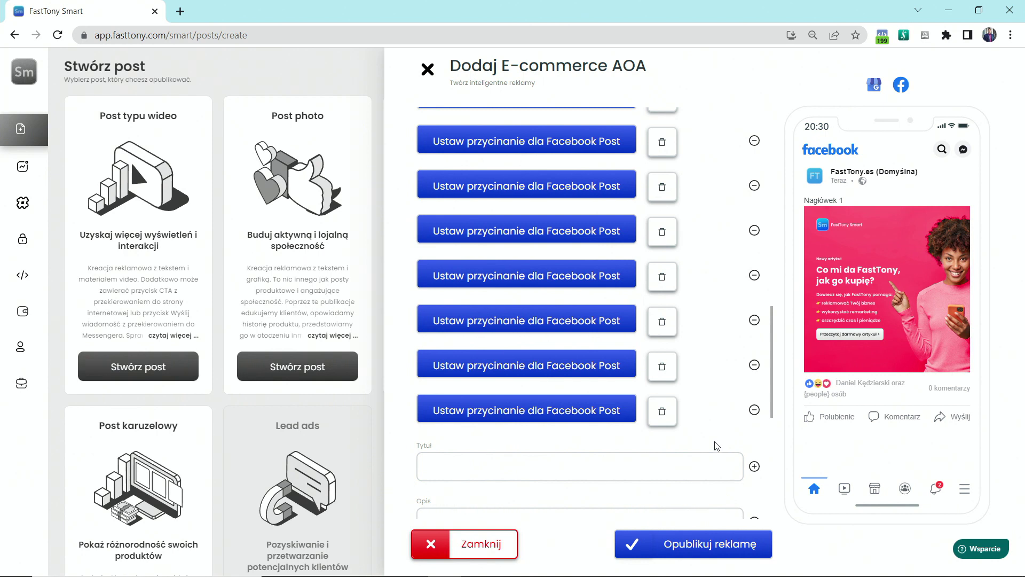
- Review the ad's text variants and the ten filled media slots
scroll(721, 421, up, 5)
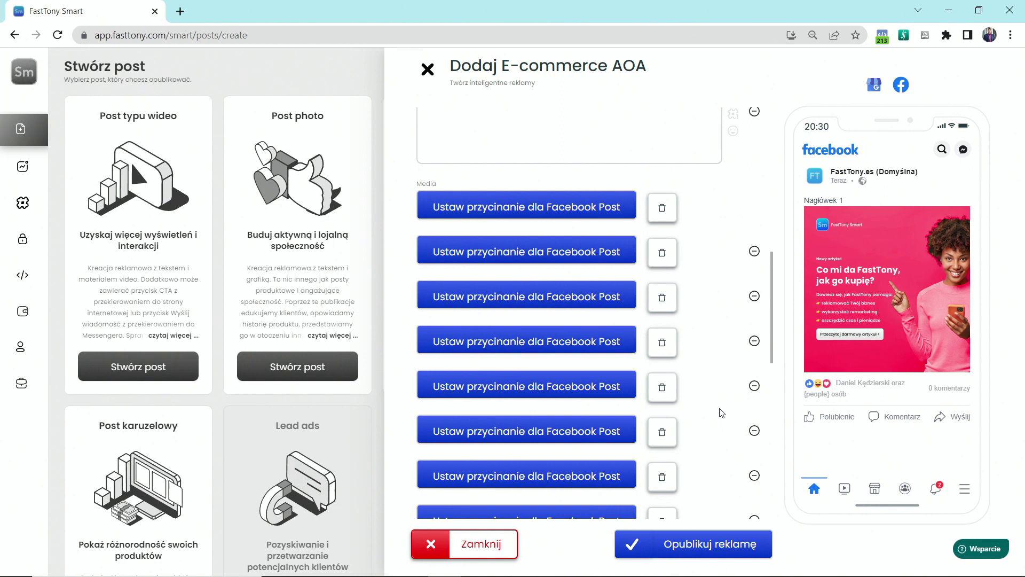
scroll(720, 379, down, 1)
scroll(720, 377, down, 1)
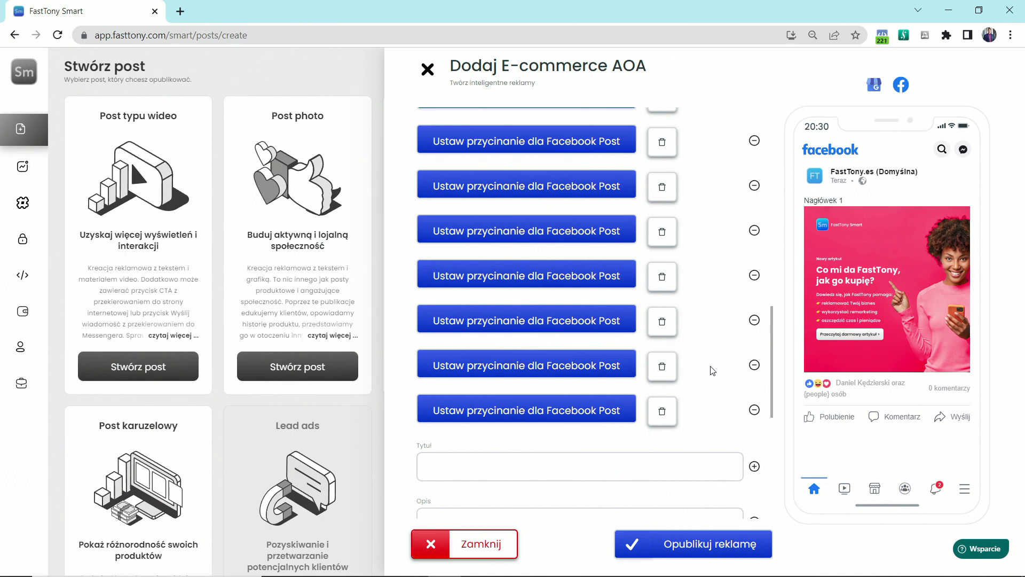
scroll(712, 368, up, 10)
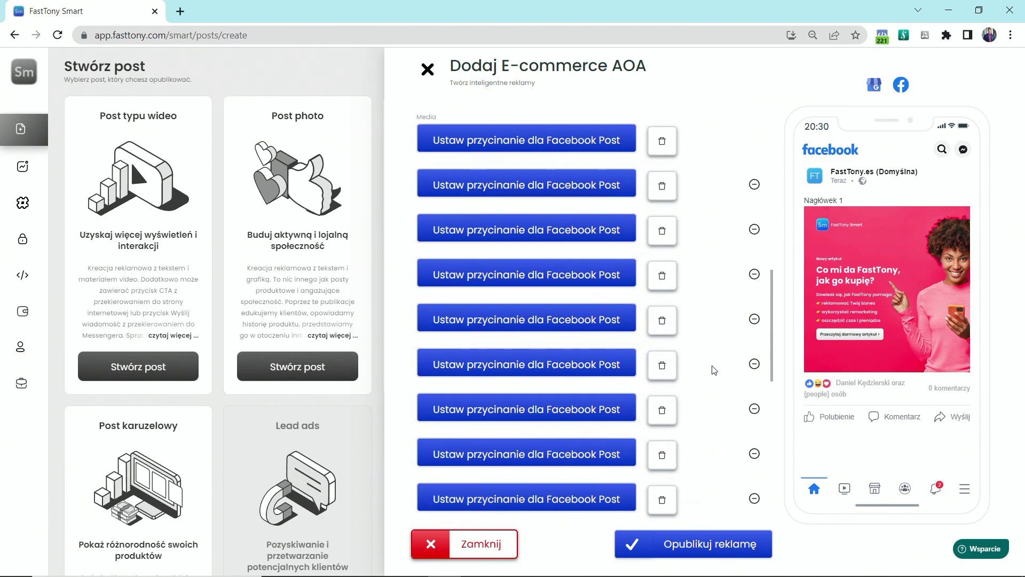
scroll(721, 374, up, 4)
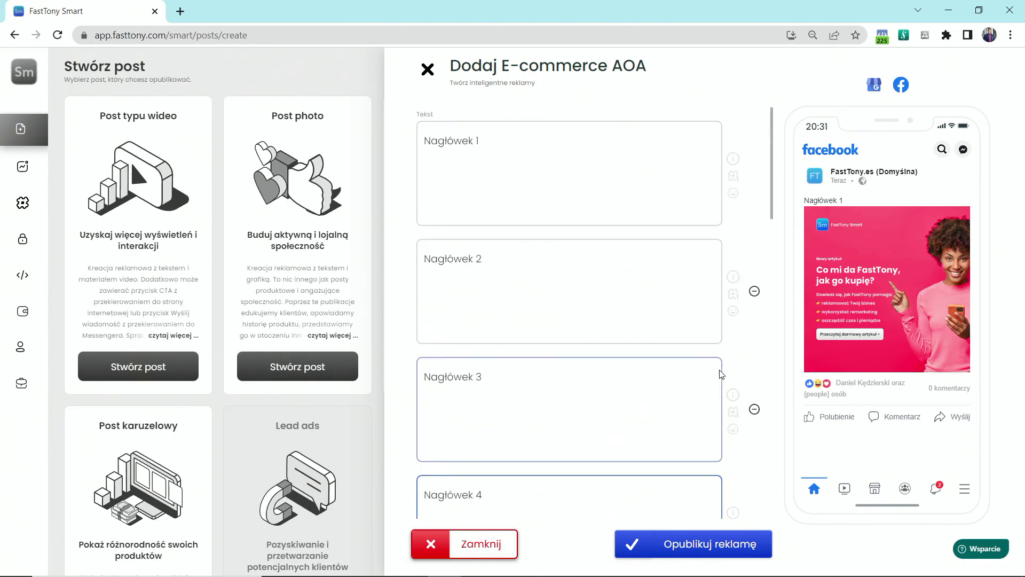
scroll(722, 376, down, 4)
scroll(722, 379, down, 8)
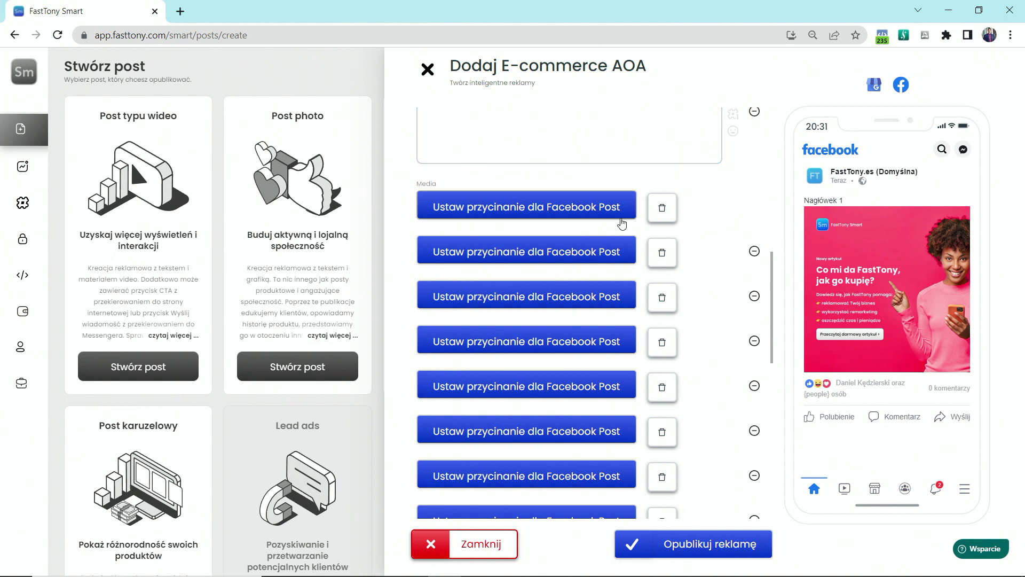
- Enter "Tytuł 1" as the first title and add four more title fields
scroll(643, 387, down, 2)
scroll(641, 384, down, 4)
click(643, 396)
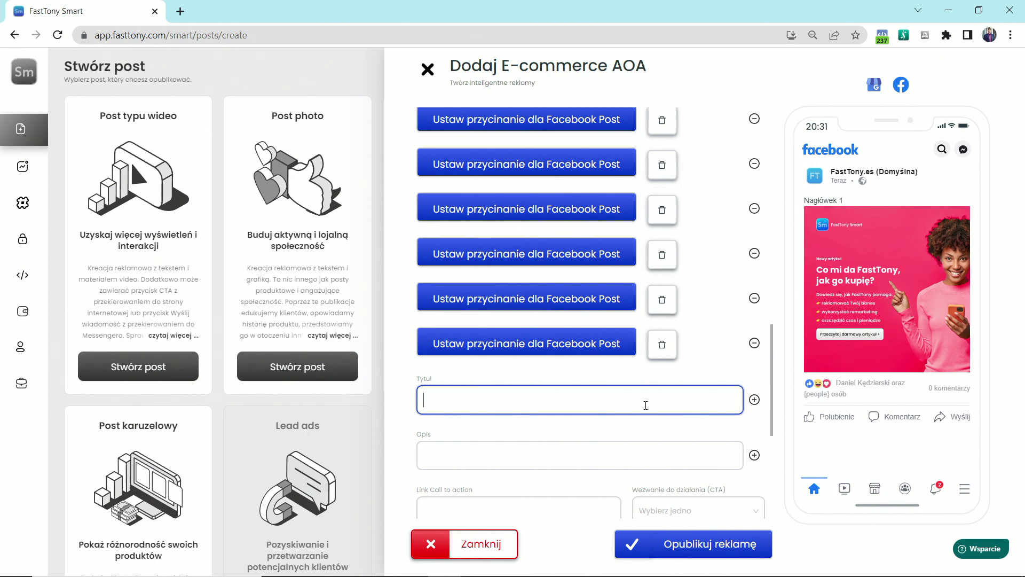
text(Tytuł 1)
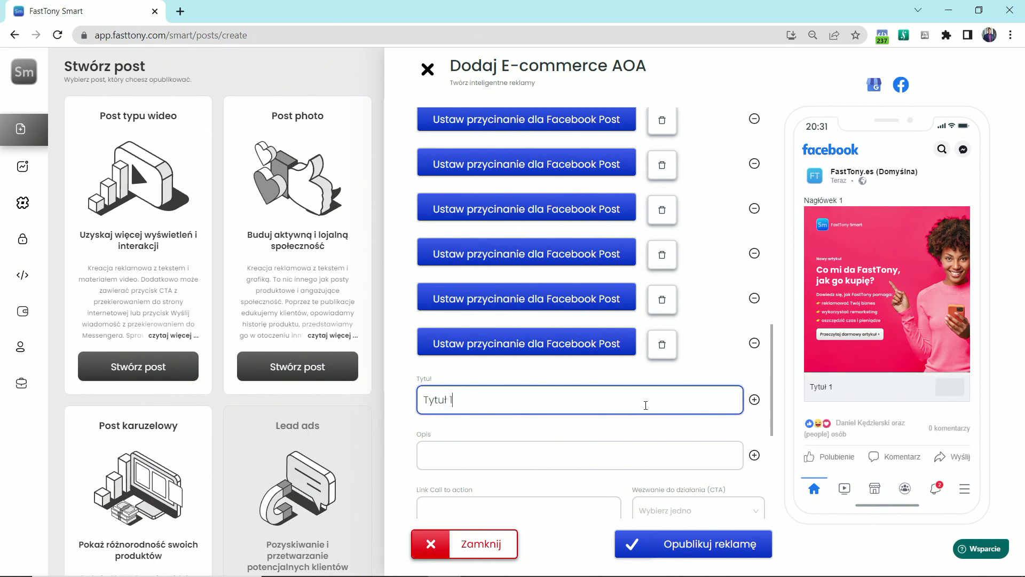
key(ctrl+a)
key(ctrl+c)
double_click(755, 399)
click(755, 399)
- Fill the second and third title fields with "Tytuł 2" and "Tytuł 3"
click(667, 436)
key(ctrl+v)
text(3)
key(BackSpace)
text(2)
scroll(666, 438, down, 3)
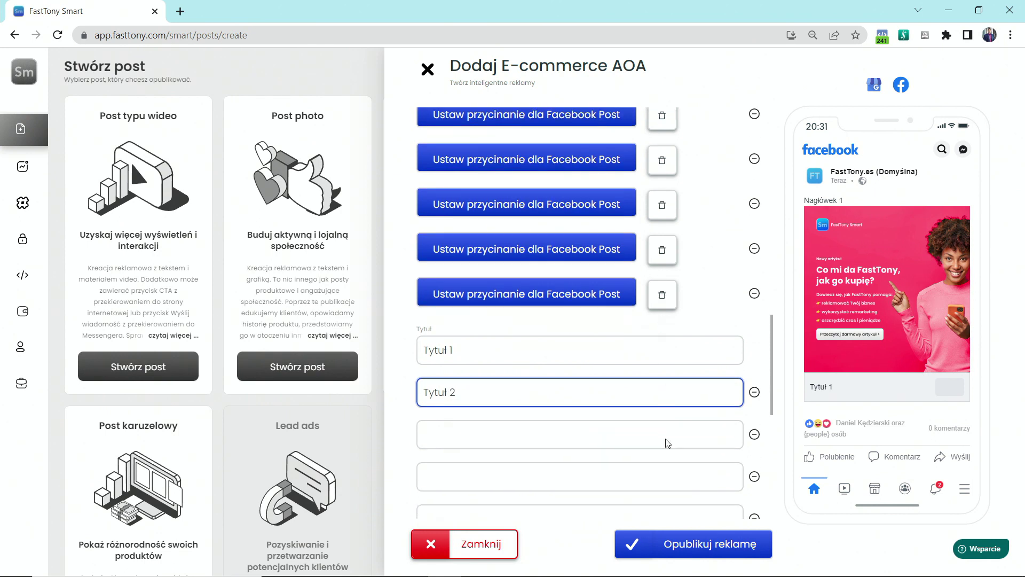
click(638, 359)
key(ctrl+v)
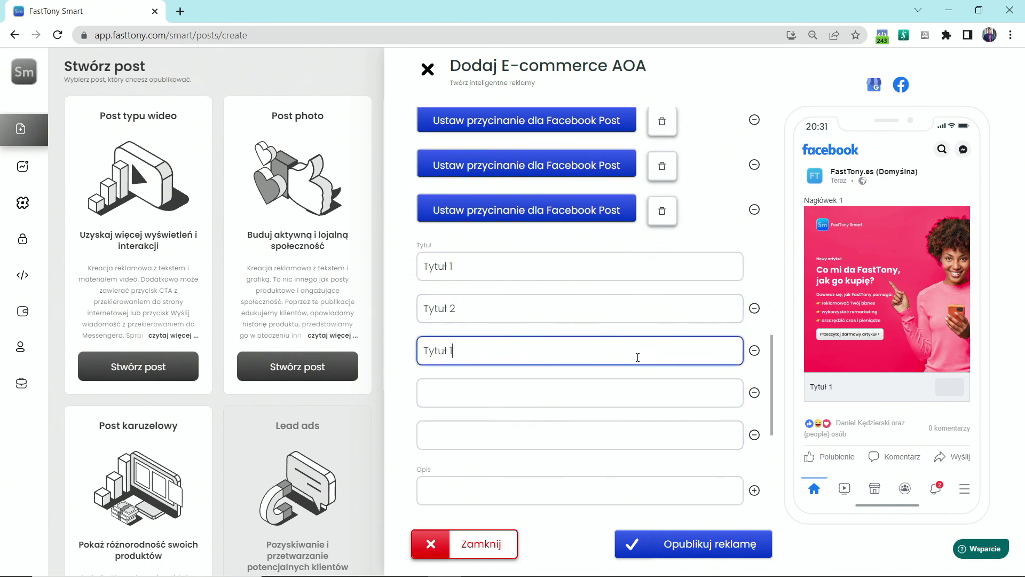
text(3)
- Fill the fourth and fifth title fields with "Tytuł 4" and "Tytuł 5"
click(657, 401)
key(ctrl+v)
key(BackSpace)
text(4)
click(663, 434)
key(ctrl+v)
key(BackSpace)
text(5)
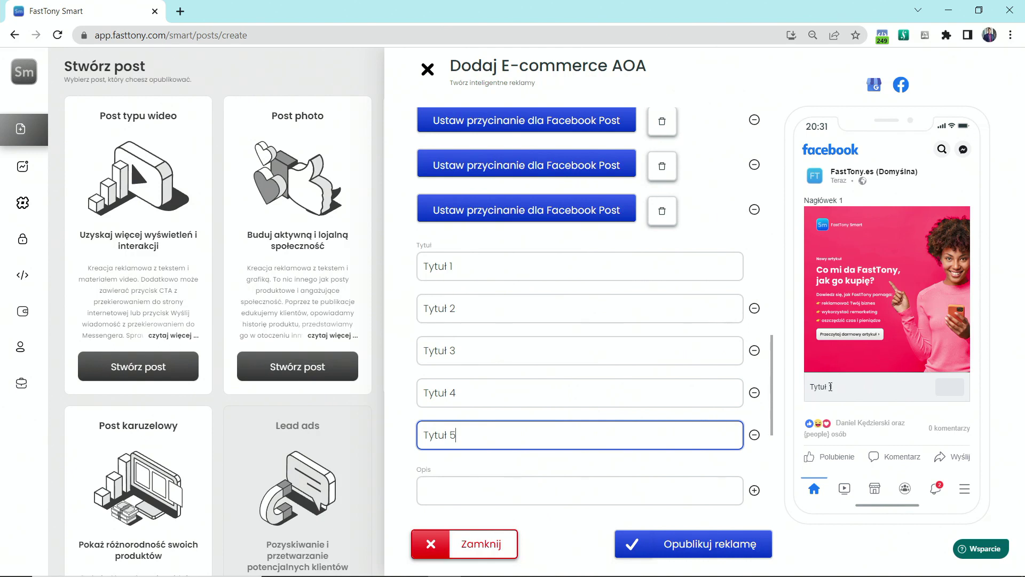
- Enter "Opis 1" as the first description and add four more description fields
scroll(688, 394, down, 3)
click(668, 358)
text(Opis 1)
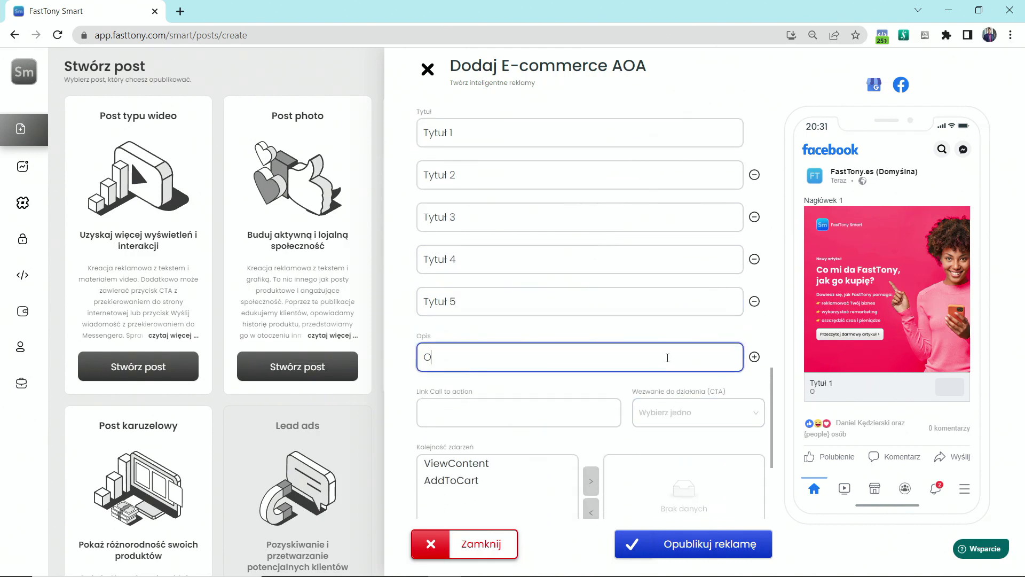
key(ctrl+a)
click(666, 356)
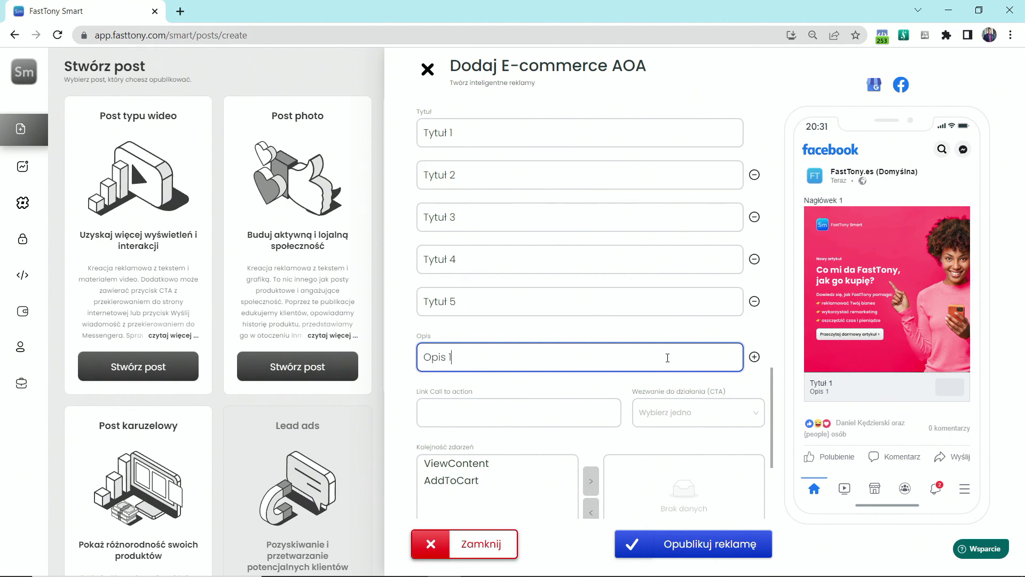
click(754, 356)
key(ctrl+a)
key(ctrl+c)
- Fill the second and third description fields with "Opis 2" and "Opis 3"
click(642, 398)
key(ctrl+v)
text(2)
click(642, 432)
key(ctrl+v)
text(3)
- Fill the fourth and fifth description fields with "Opis 4" and "Opis 5"
scroll(643, 440, down, 1)
click(644, 420)
key(ctrl+v)
key(BackSpace)
text(4)
click(643, 452)
key(ctrl+v)
key(BackSpace)
text(4)
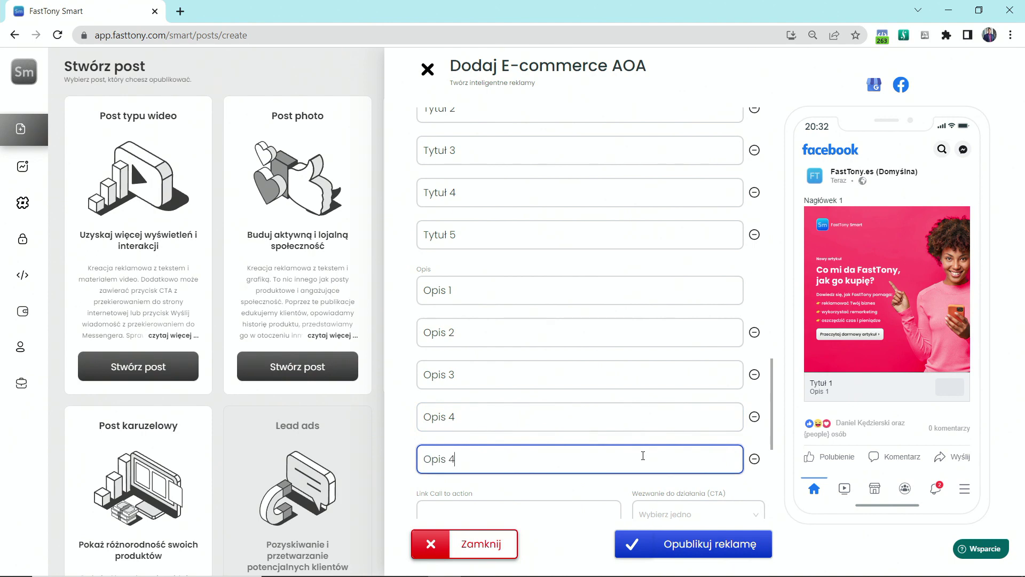
key(BackSpace)
text(5)
scroll(724, 395, down, 1)
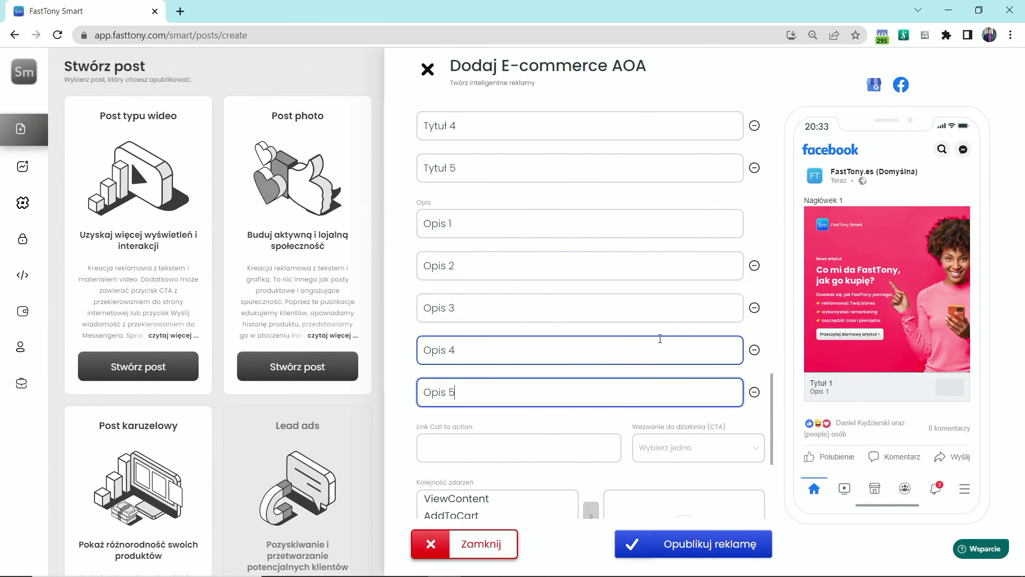
scroll(660, 338, down, 1)
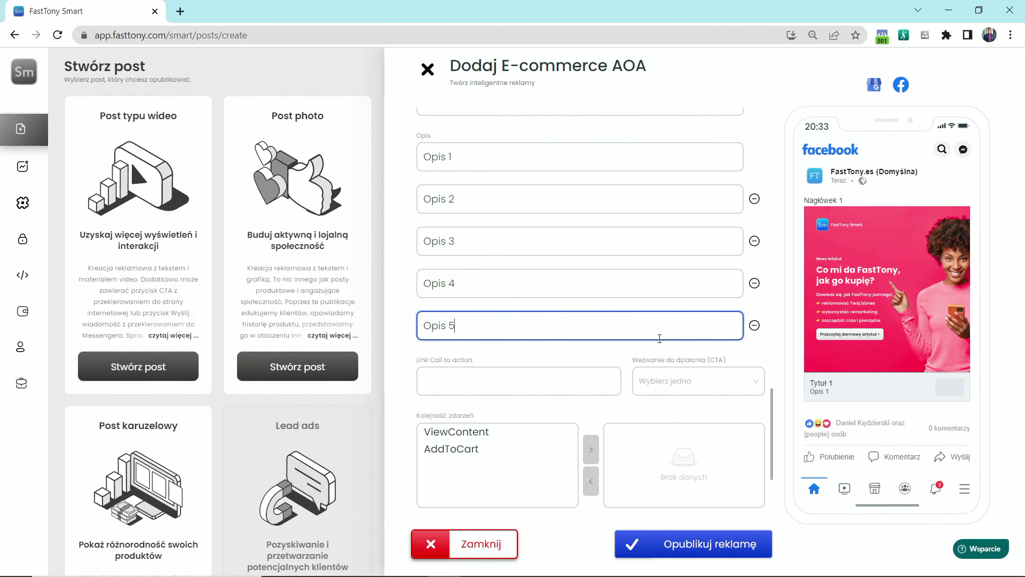
click(520, 379)
text(h)
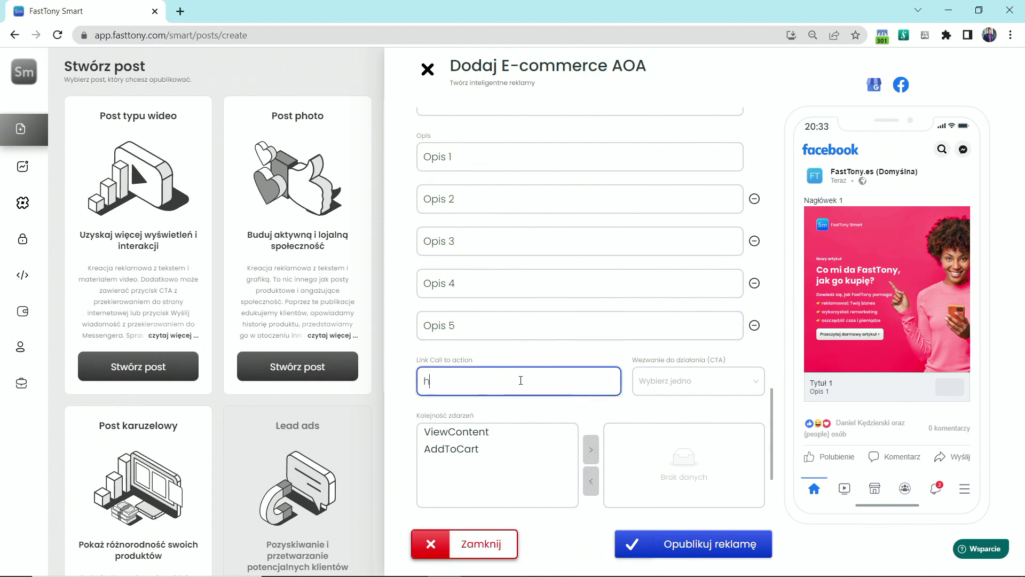
text(ttp://fasttony.com)
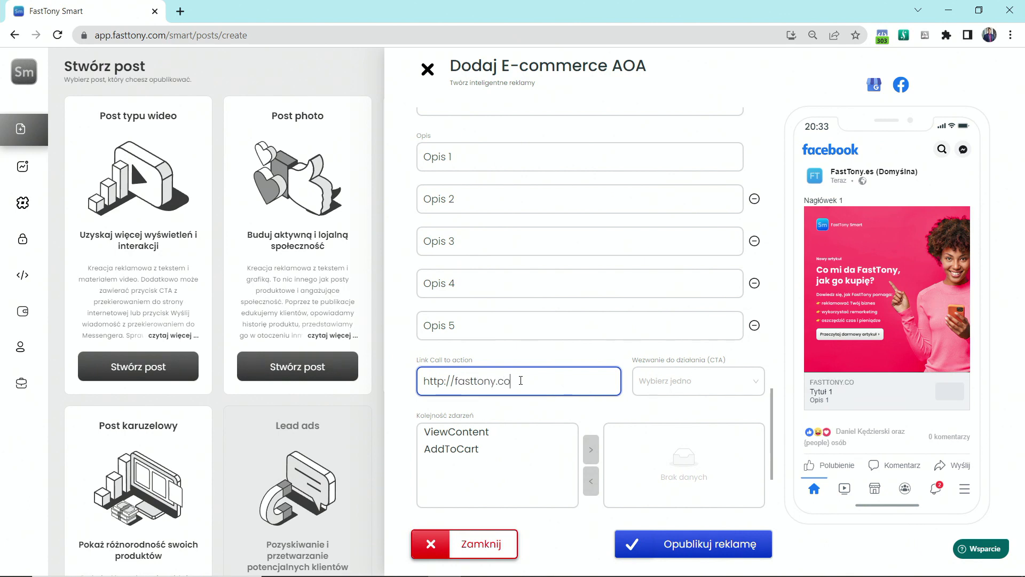
click(537, 408)
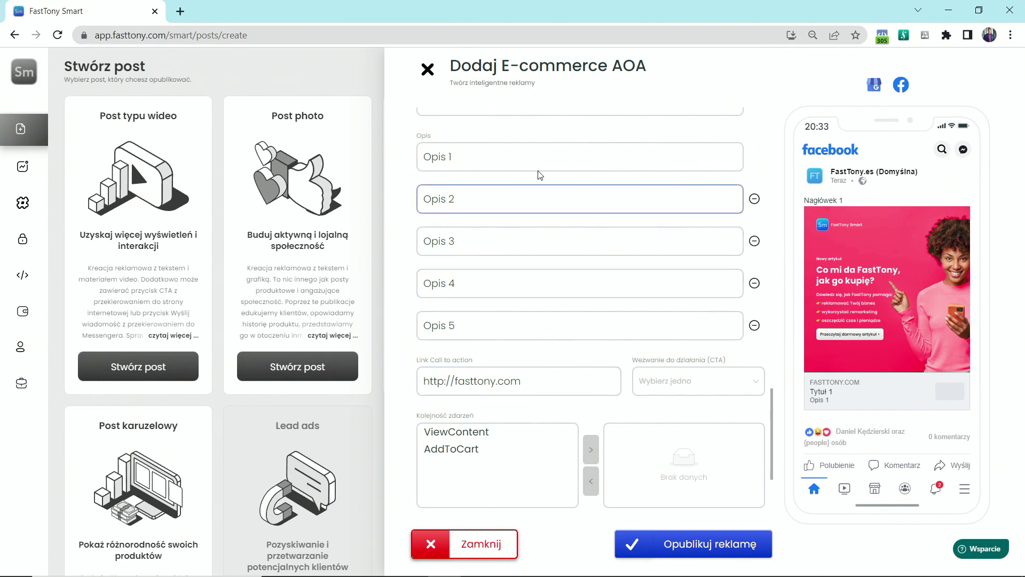
click(541, 247)
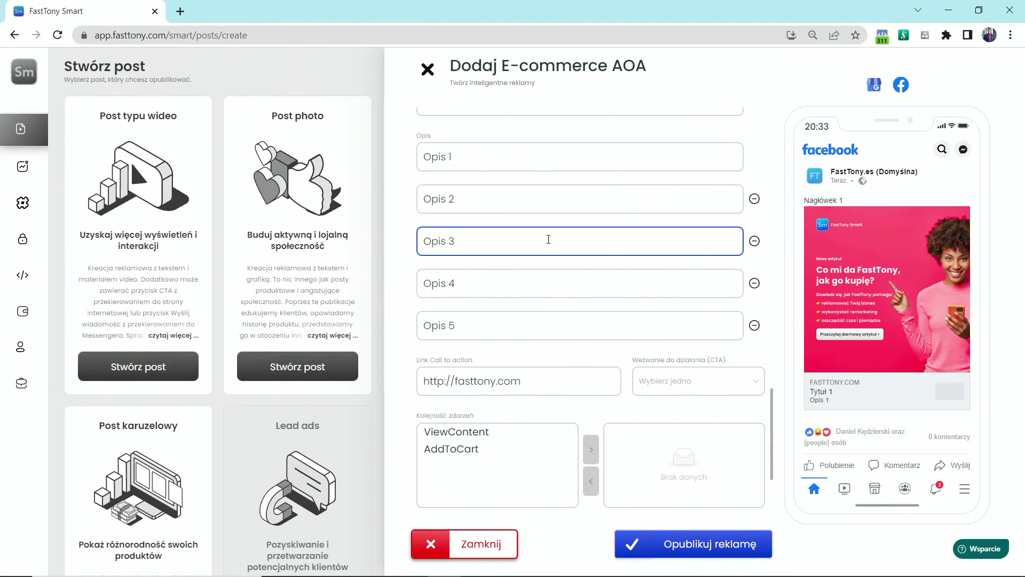
click(558, 219)
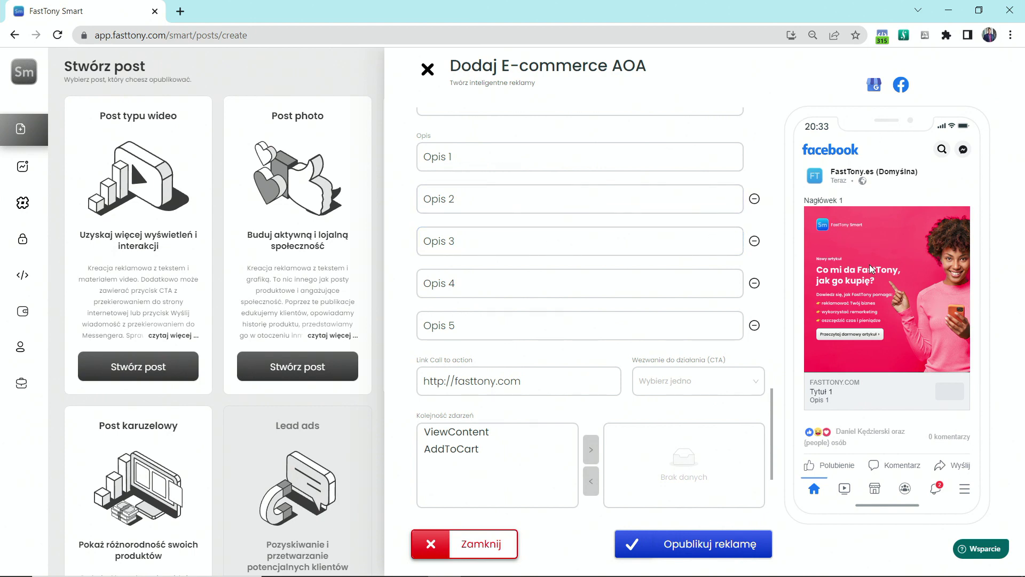
click(706, 382)
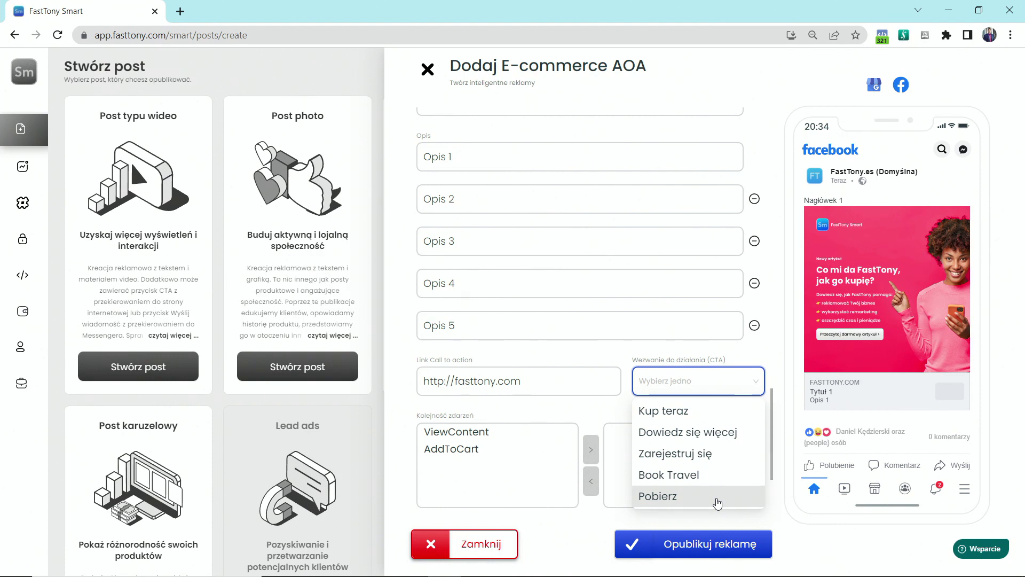
click(745, 439)
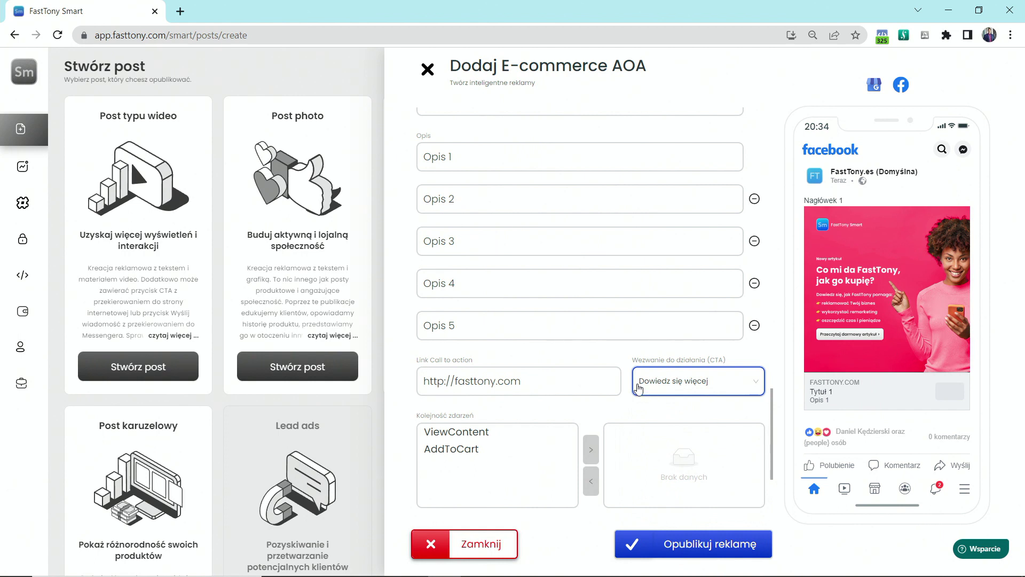
- Add the AddToCart and ViewContent events to the ad's event order
scroll(638, 388, down, 3)
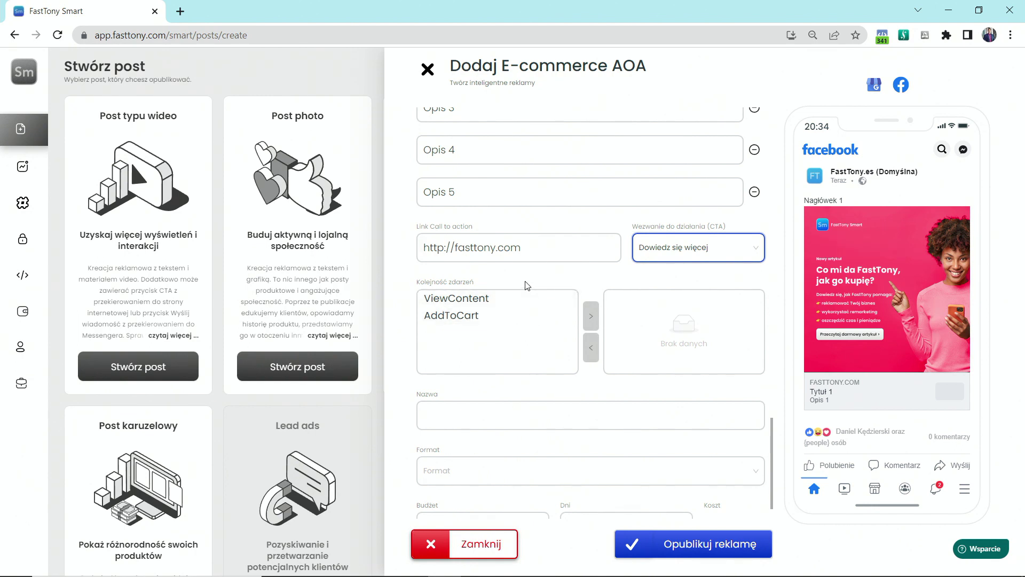
key(shift+Tab)
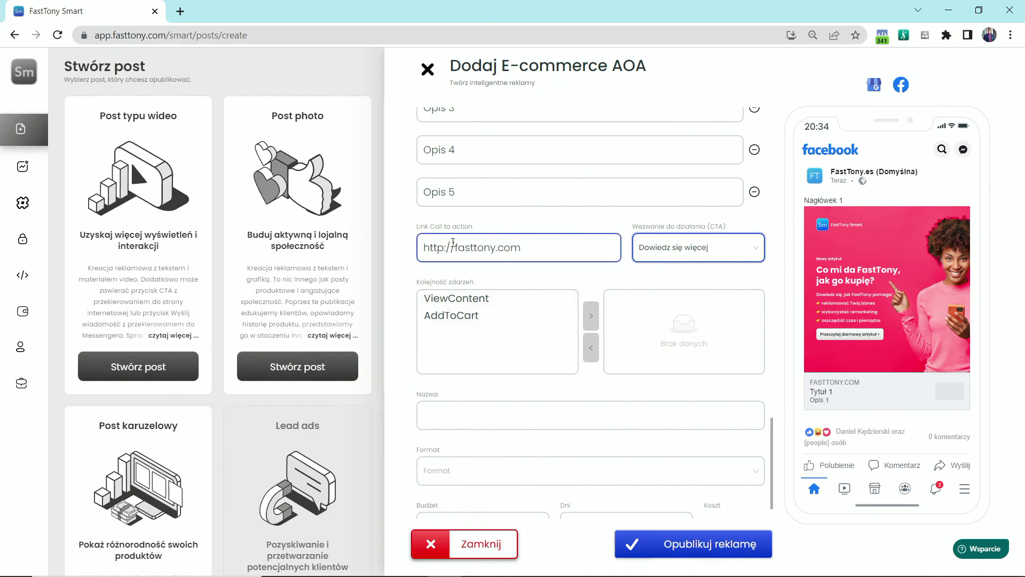
click(490, 278)
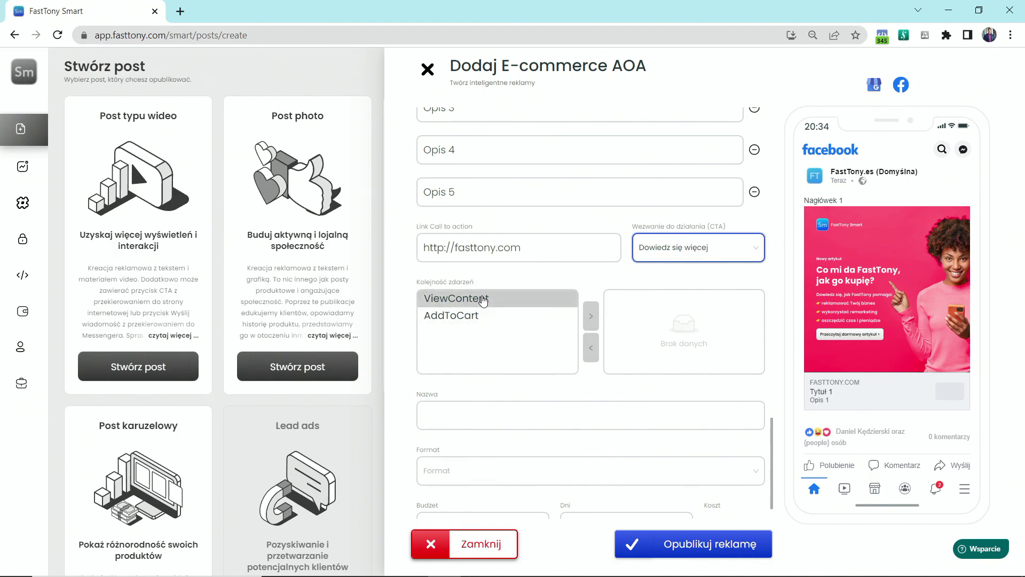
drag(483, 300, 596, 315)
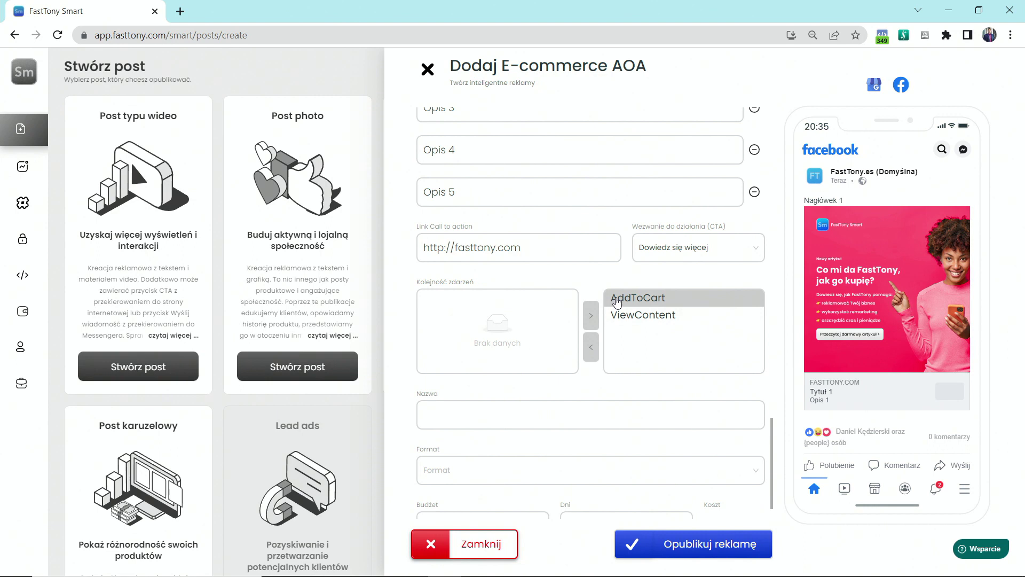
- Reorder the chosen events by removing AddToCart and adding it back after ViewContent
click(648, 298)
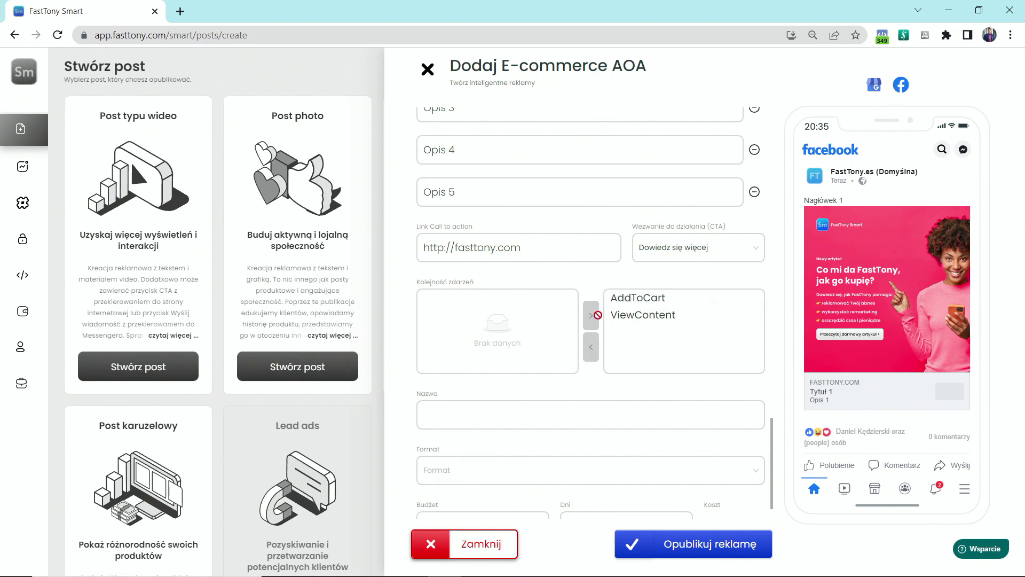
click(592, 345)
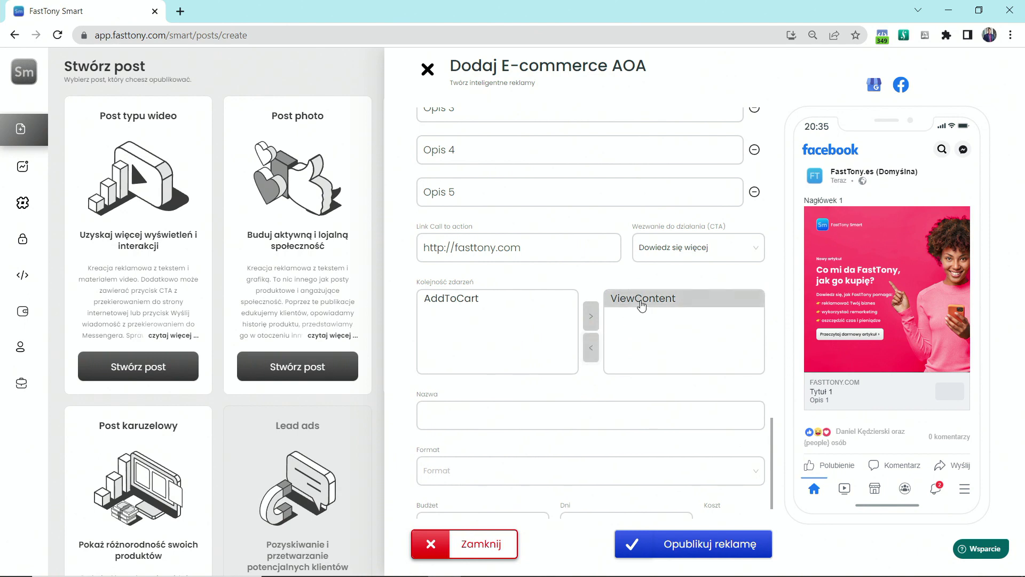
click(528, 305)
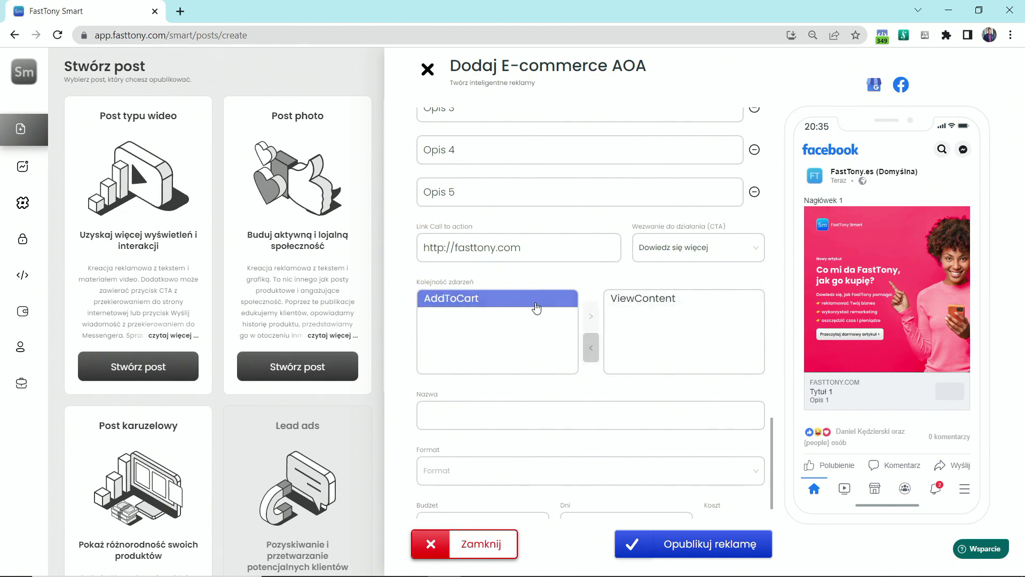
click(591, 317)
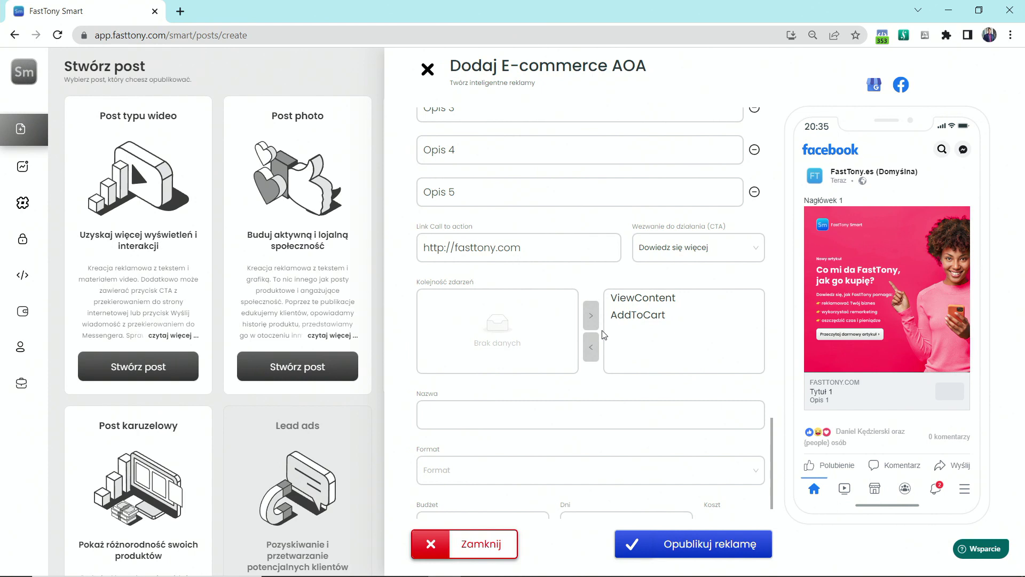
- Name the campaign "Kampania Pokazowa"
scroll(603, 334, down, 1)
click(515, 368)
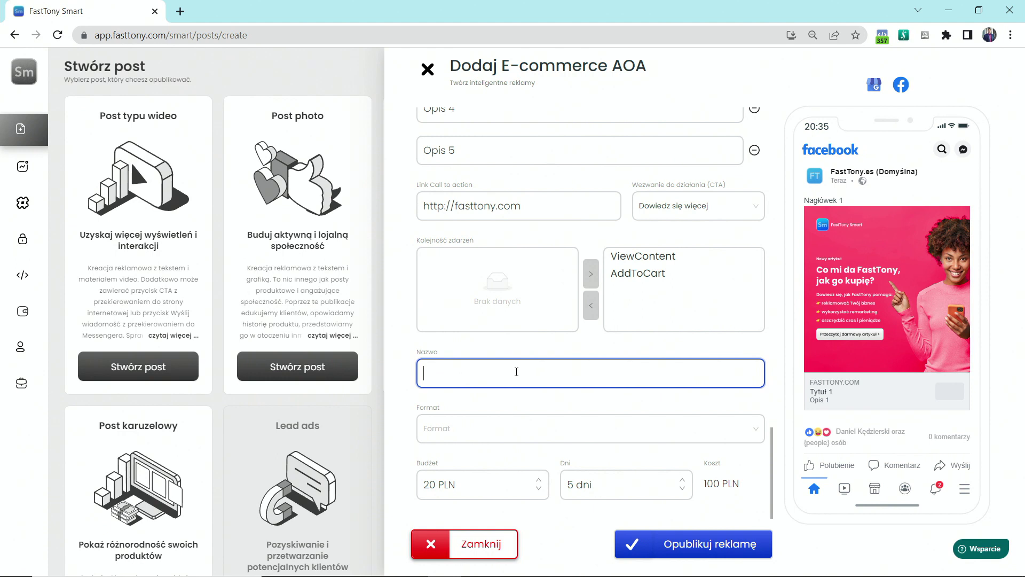
text(K)
key(BackSpace)
text(K)
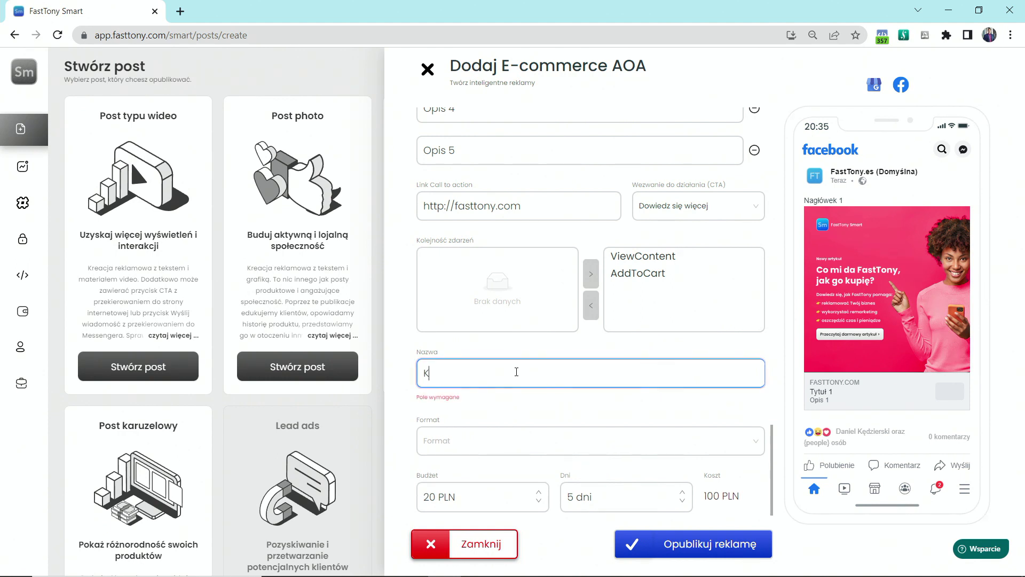
text(ampania Pola)
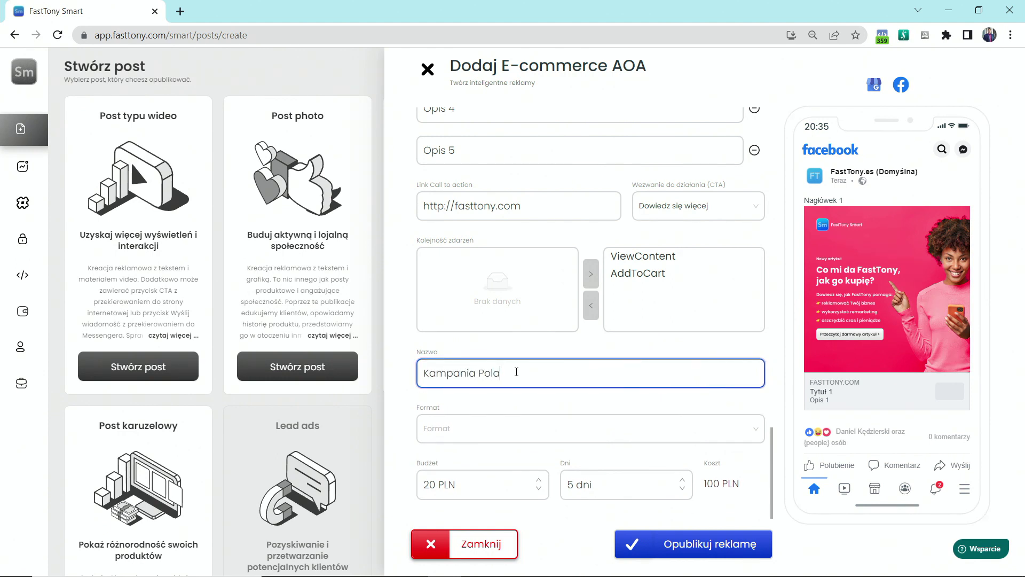
key(BackSpace)
key(BackSpace)
text(kazowa)
- Try the Karuzela ad format and settle on Standard as the format
click(521, 437)
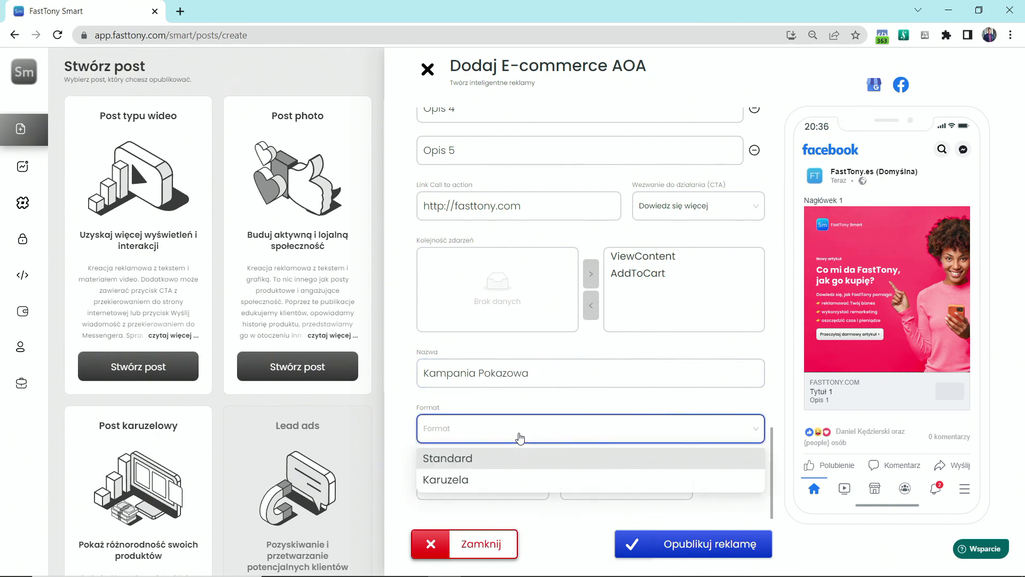
click(498, 462)
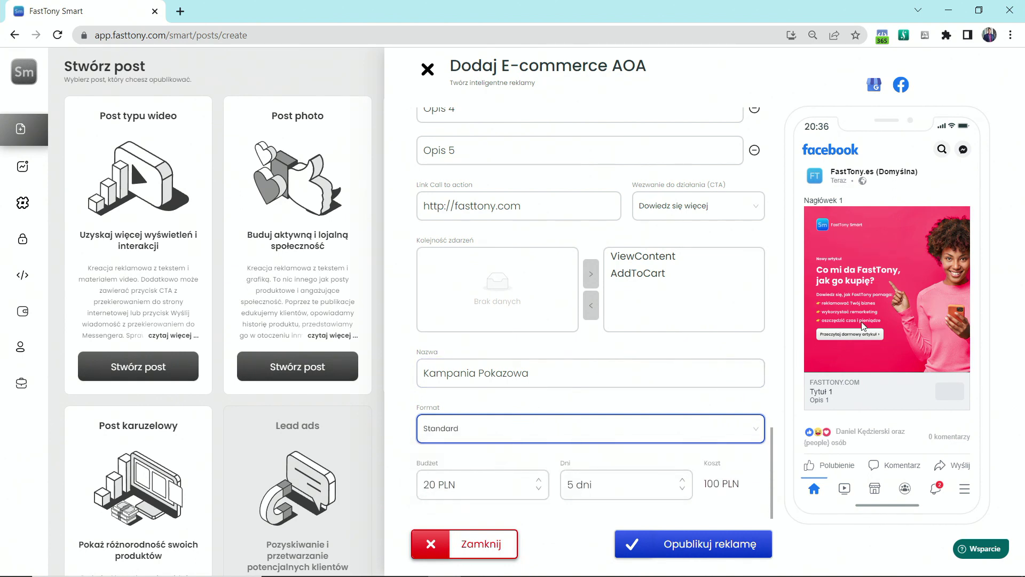
click(552, 435)
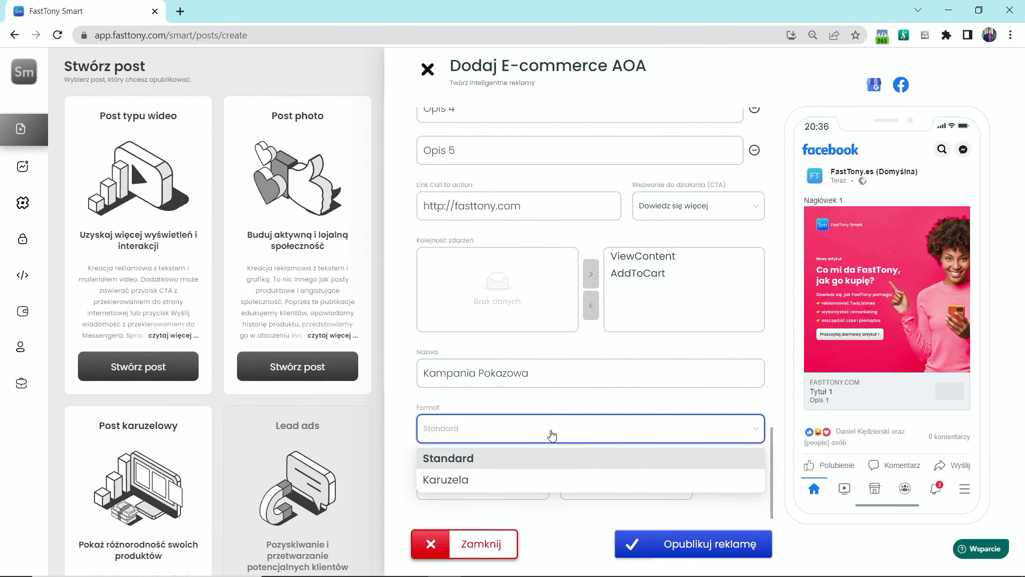
click(527, 480)
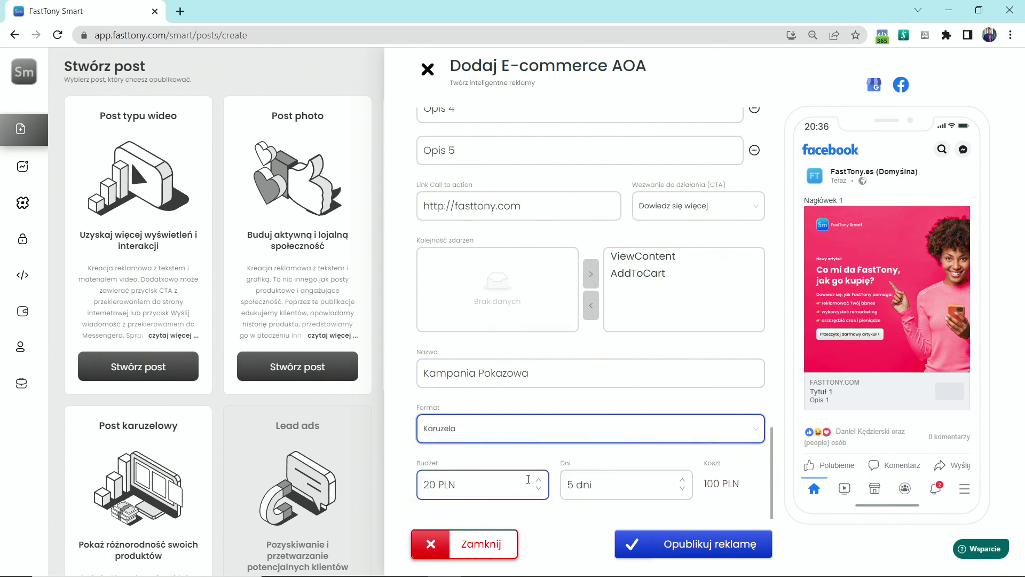
click(527, 427)
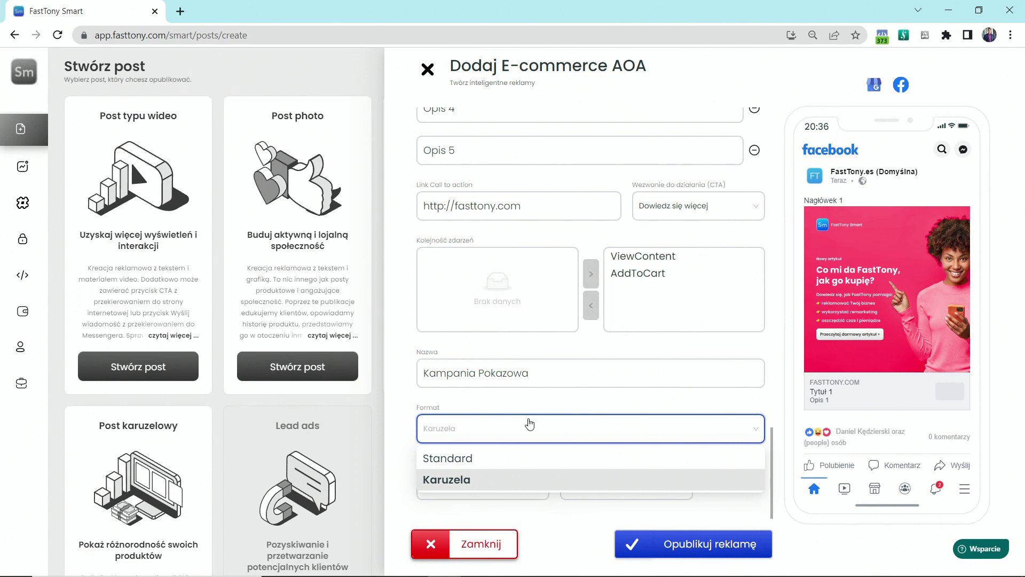
click(508, 462)
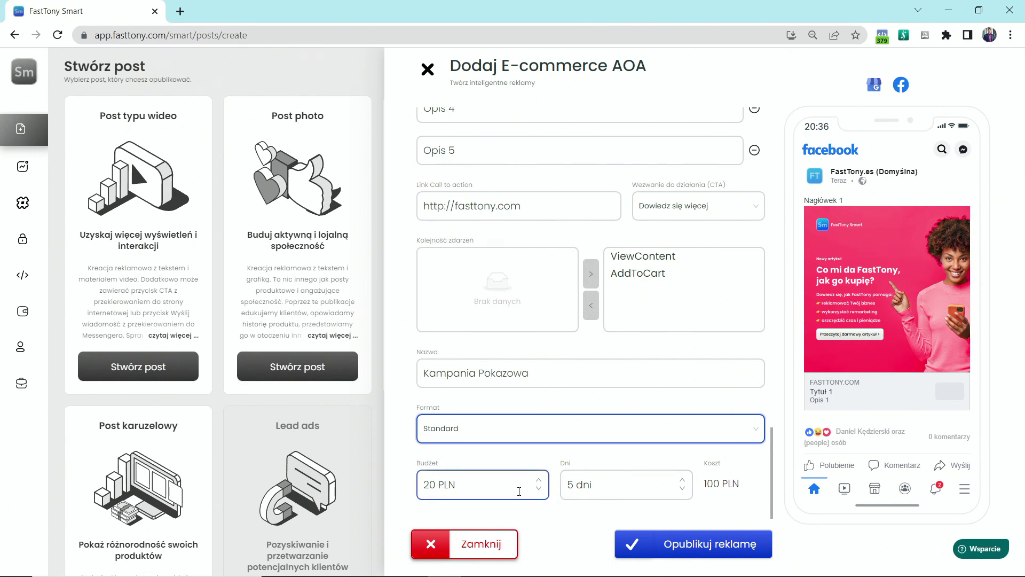
- Try a campaign duration of 8 days and return it to 5 days
click(682, 480)
click(683, 480)
click(682, 480)
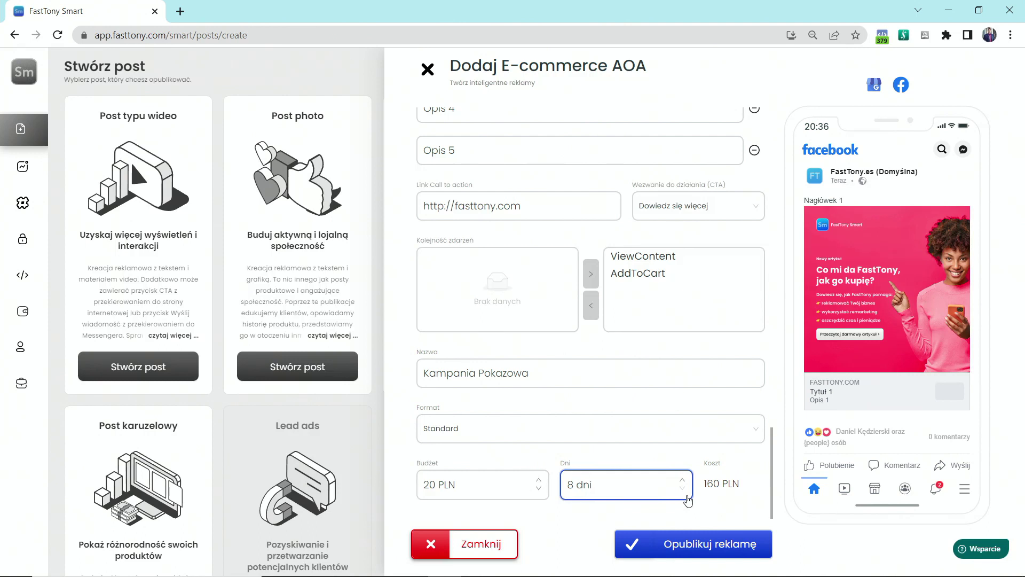
click(682, 487)
click(682, 488)
click(683, 487)
click(595, 480)
- Try a lower budget such as 15 PLN and return it to 20 PLN
click(539, 488)
click(539, 487)
click(539, 487)
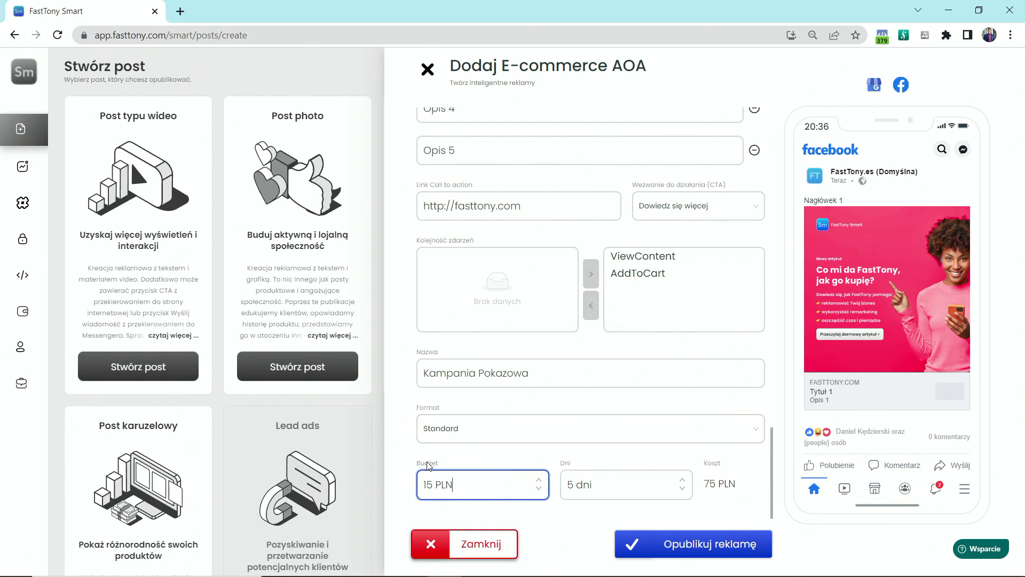
click(539, 488)
click(539, 489)
click(539, 489)
click(539, 489)
click(541, 489)
click(539, 480)
click(539, 480)
click(539, 481)
click(539, 481)
click(540, 481)
click(540, 481)
click(540, 481)
click(541, 481)
click(540, 481)
- Review the completed ad form from the headlines and media through the titles, descriptions, events, format, budget and duration
scroll(563, 291, up, 10)
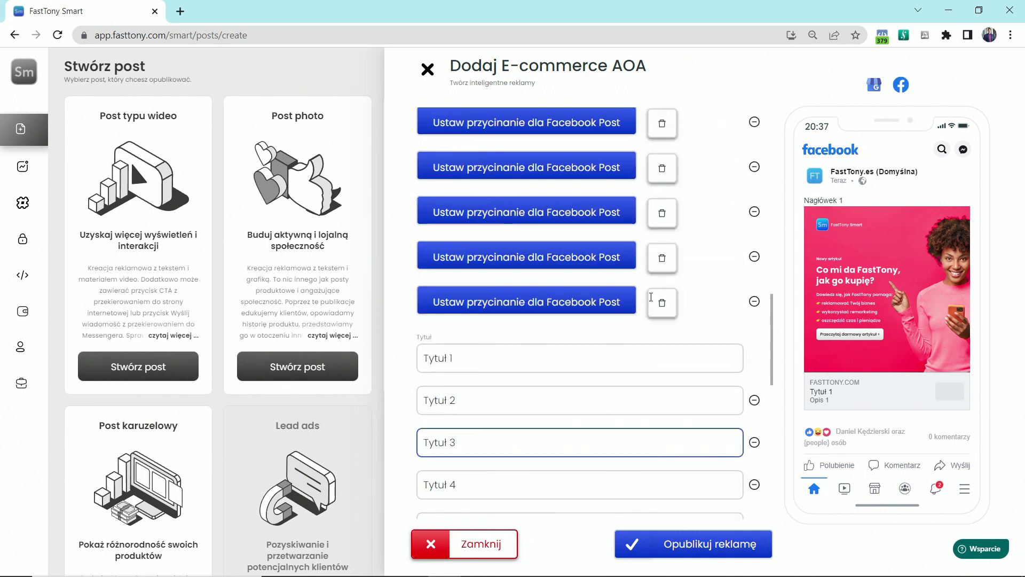
scroll(651, 296, up, 5)
scroll(648, 320, down, 2)
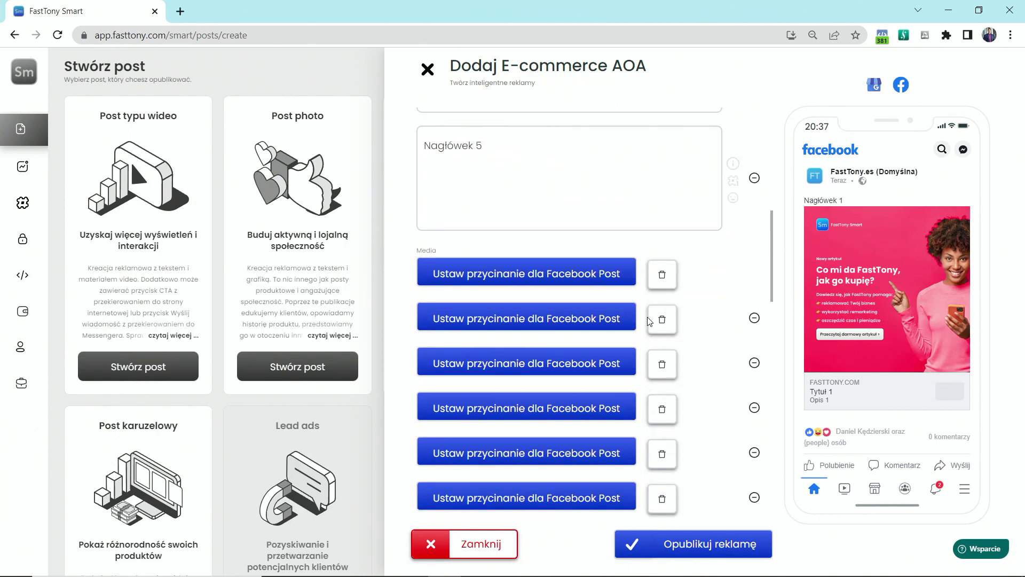
scroll(647, 316, down, 3)
scroll(581, 312, down, 2)
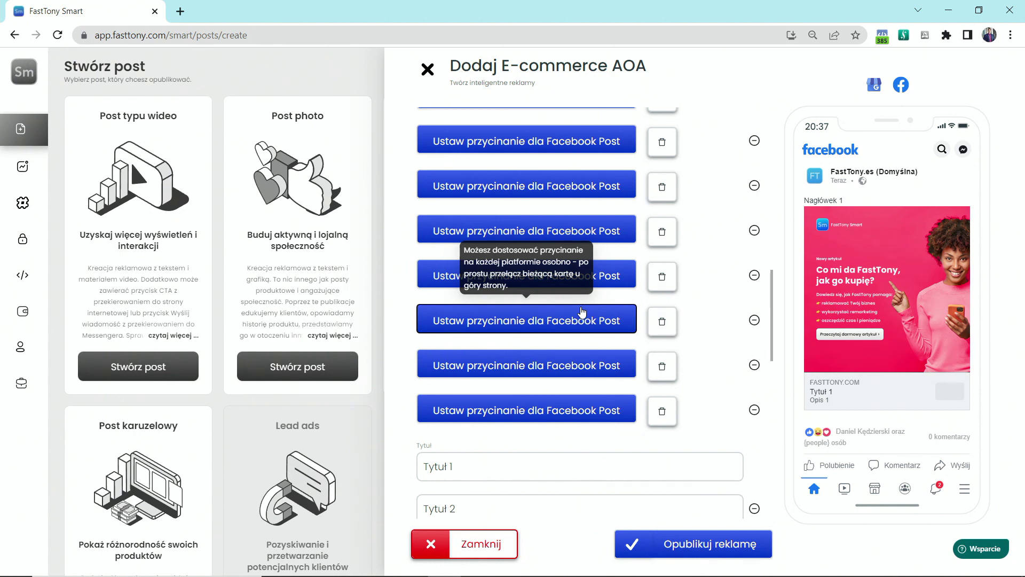
scroll(581, 313, down, 1)
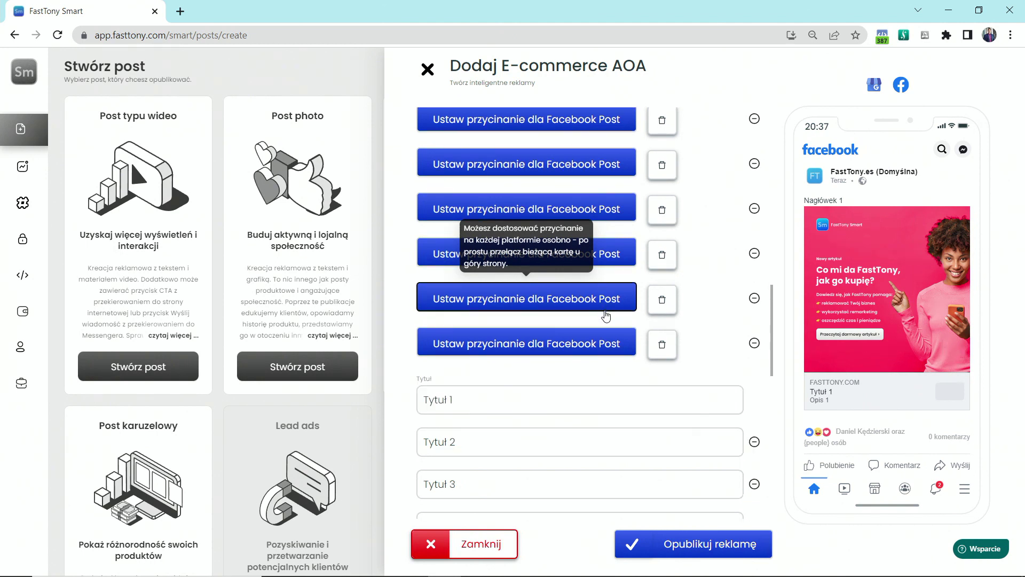
scroll(604, 307, down, 2)
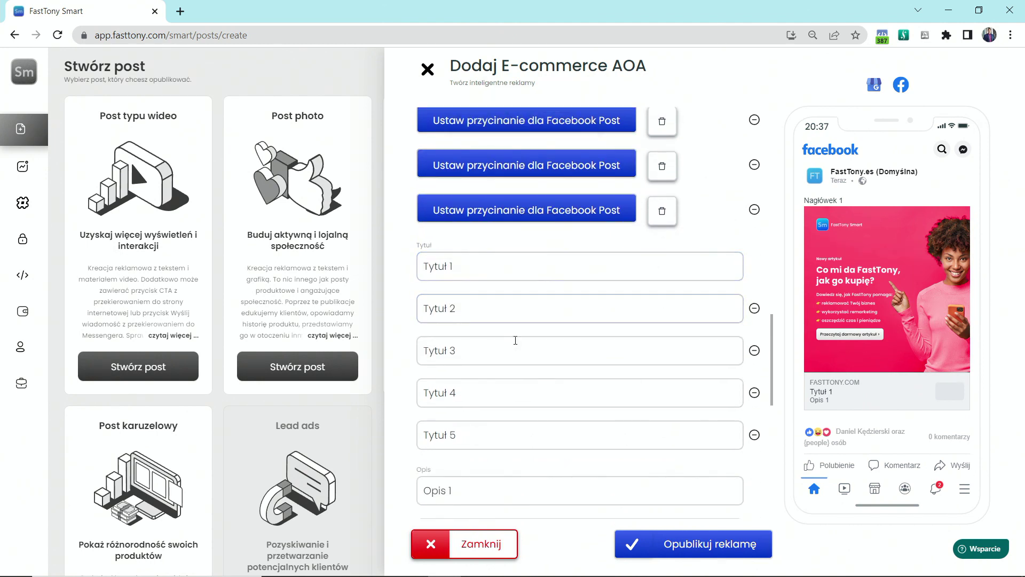
scroll(538, 371, down, 3)
scroll(542, 371, down, 6)
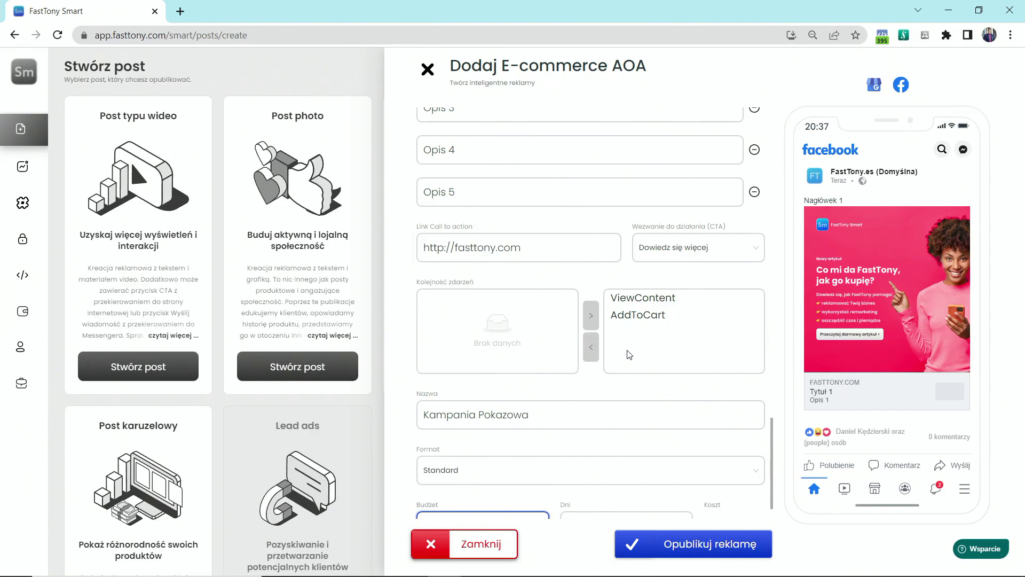
scroll(628, 354, down, 1)
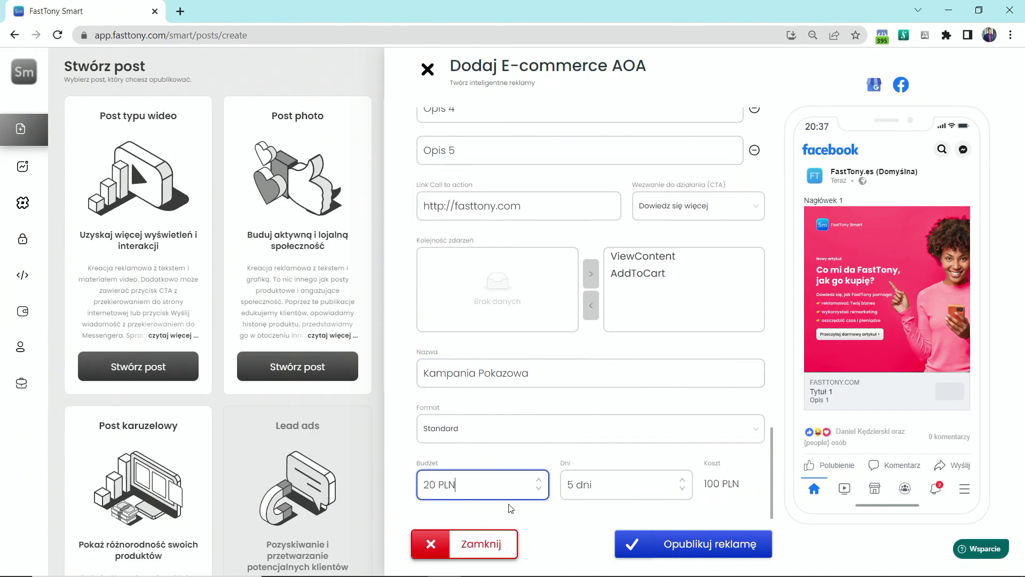